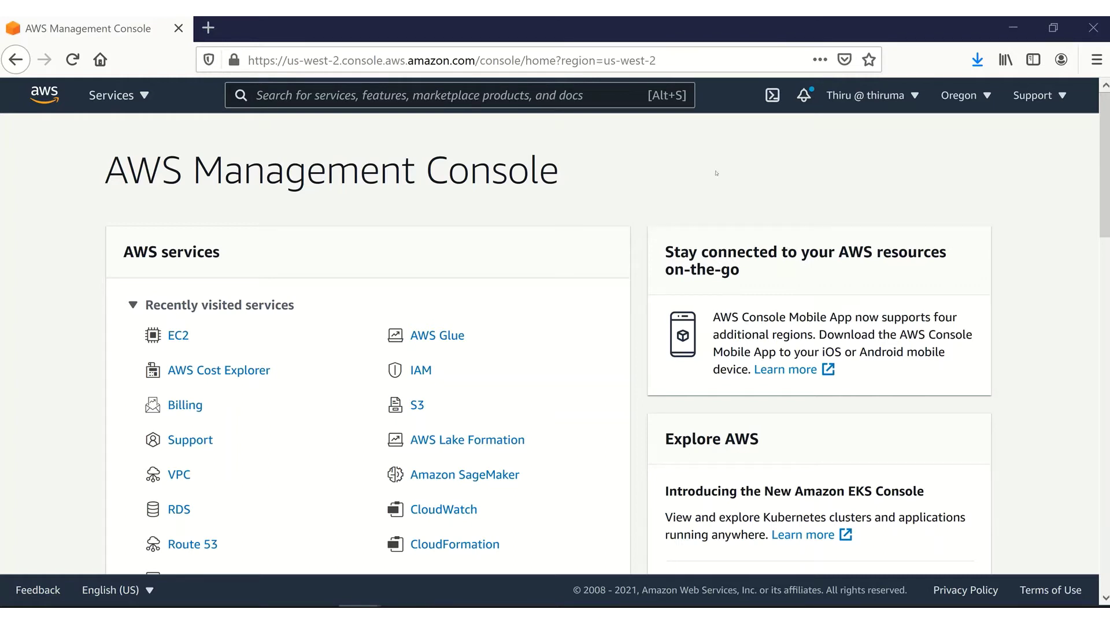
Confirm the region is US West (Oregon) and go to the EC2 console
{"action": "left_click", "coordinate": [977, 99]}
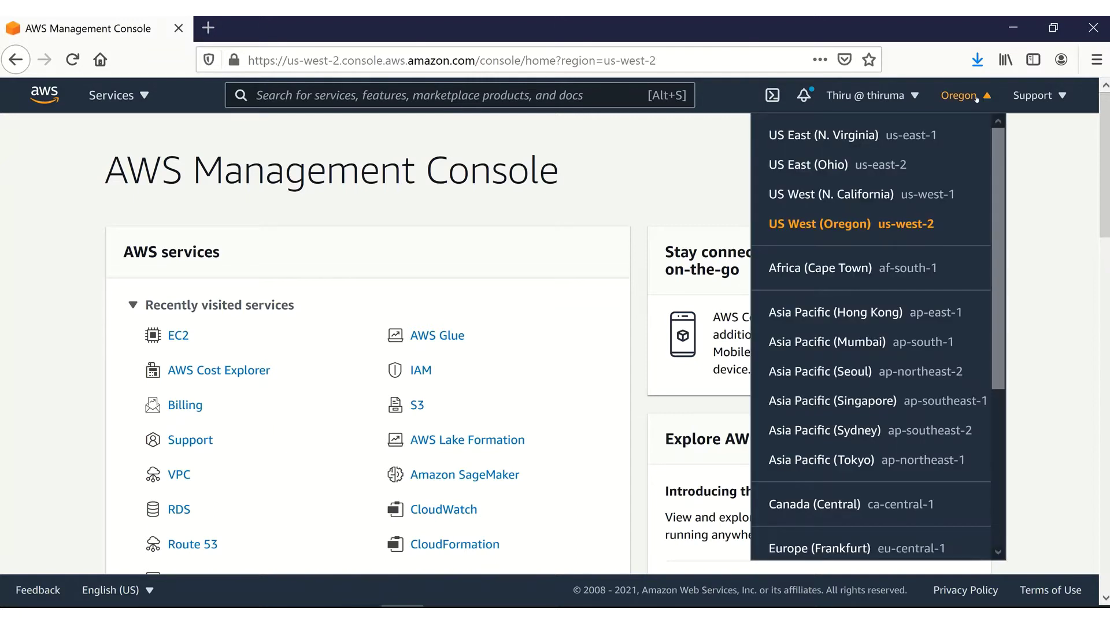
{"action": "left_click", "coordinate": [703, 159]}
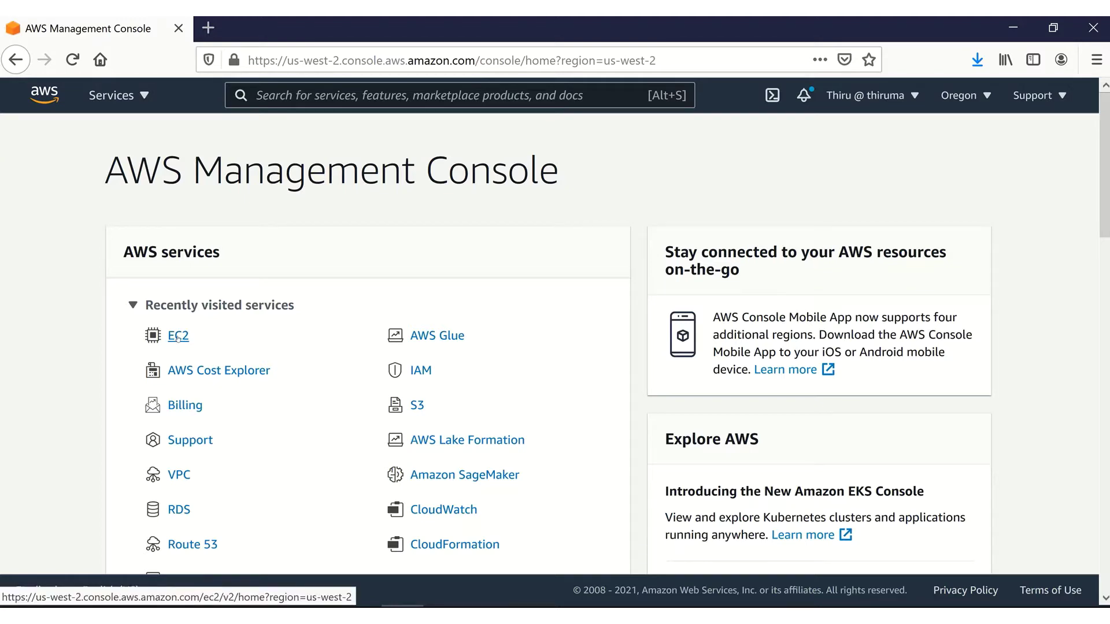
{"action": "left_click", "coordinate": [136, 96]}
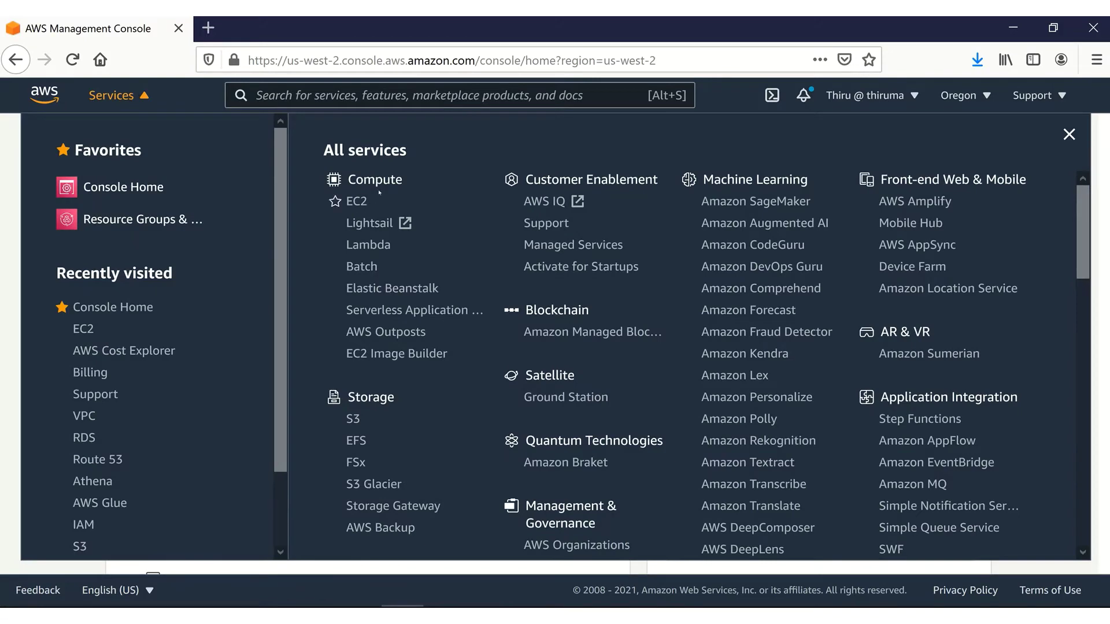
{"action": "left_click", "coordinate": [357, 201]}
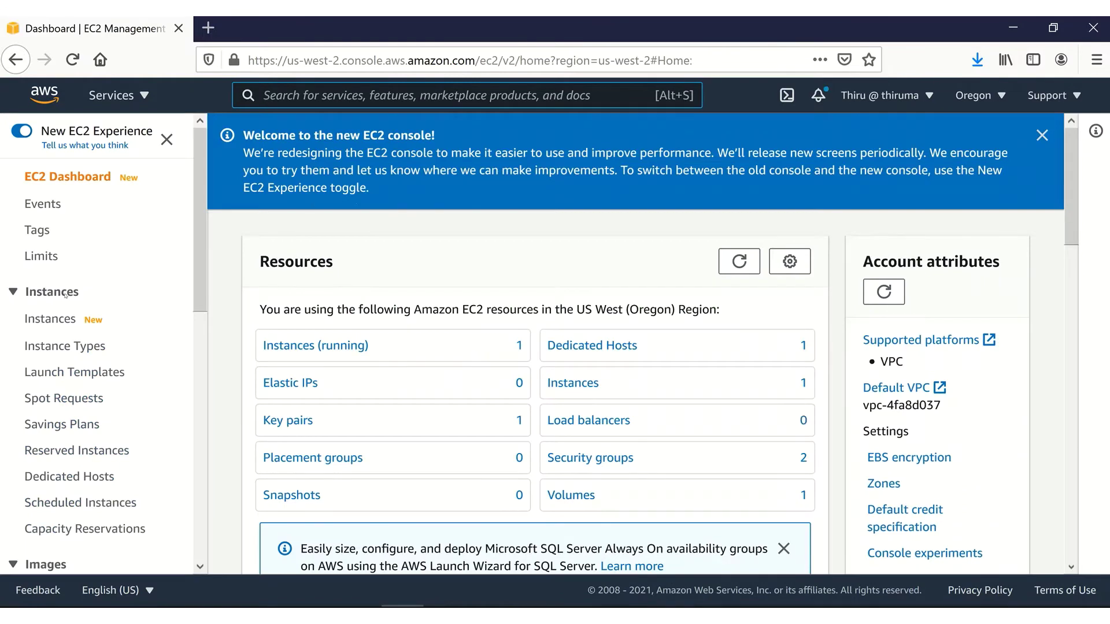
Open the running mac1.metal instance from the Instances list and review its Details tab
{"action": "left_click", "coordinate": [51, 320]}
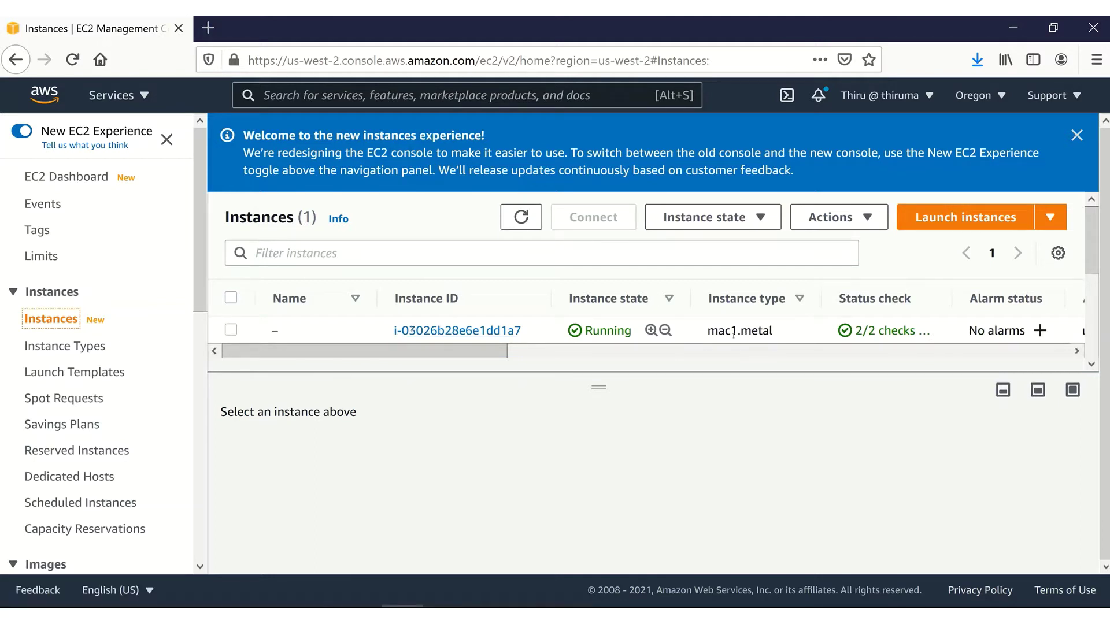
{"action": "left_click", "coordinate": [483, 333]}
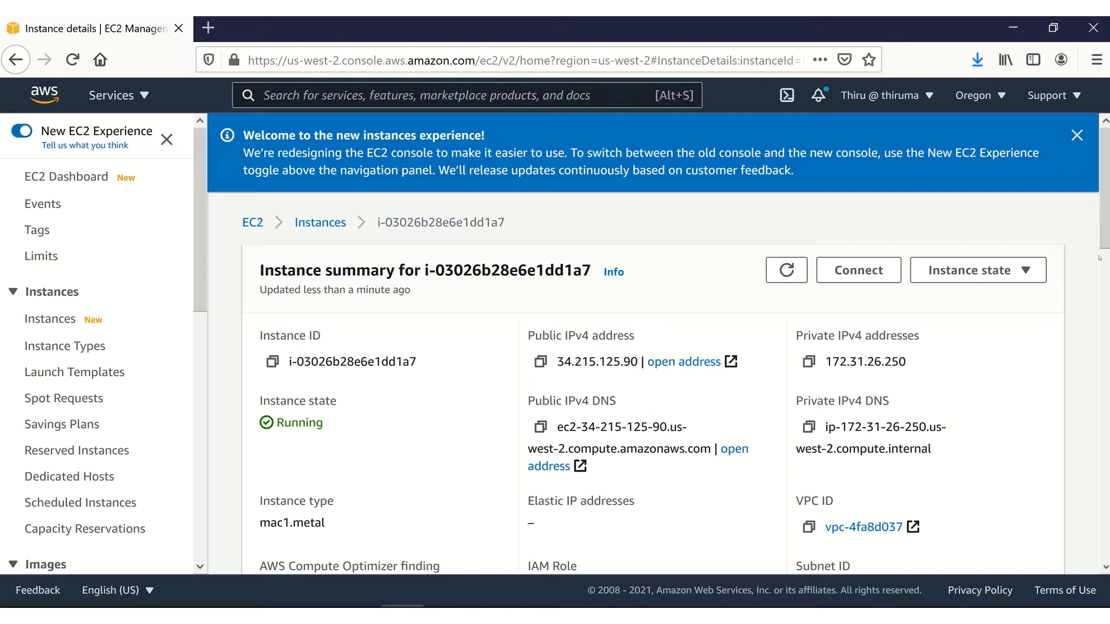
{"action": "scroll", "coordinate": [653, 344], "scroll_direction": "down", "scroll_amount": 4}
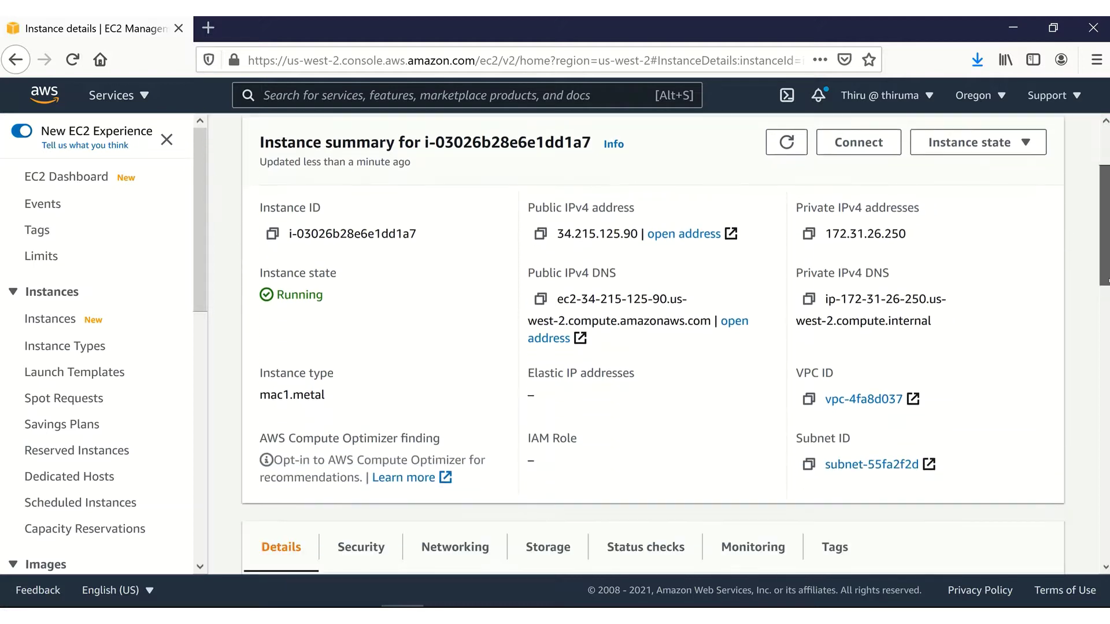
{"action": "scroll", "coordinate": [654, 344], "scroll_direction": "down", "scroll_amount": 4}
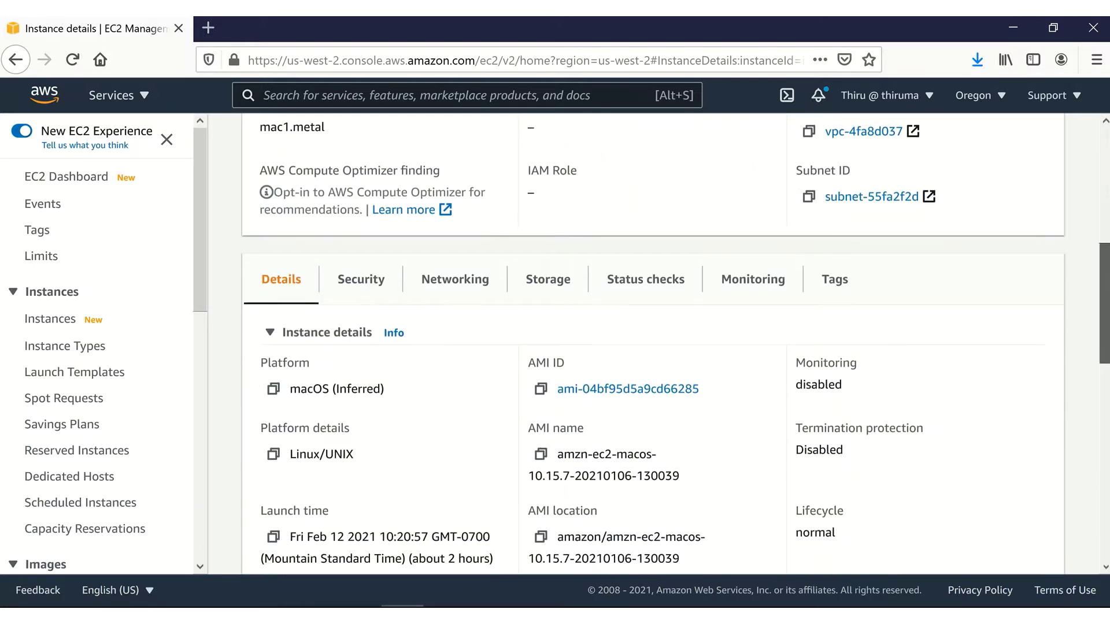
{"action": "scroll", "coordinate": [370, 348], "scroll_direction": "down", "scroll_amount": 1}
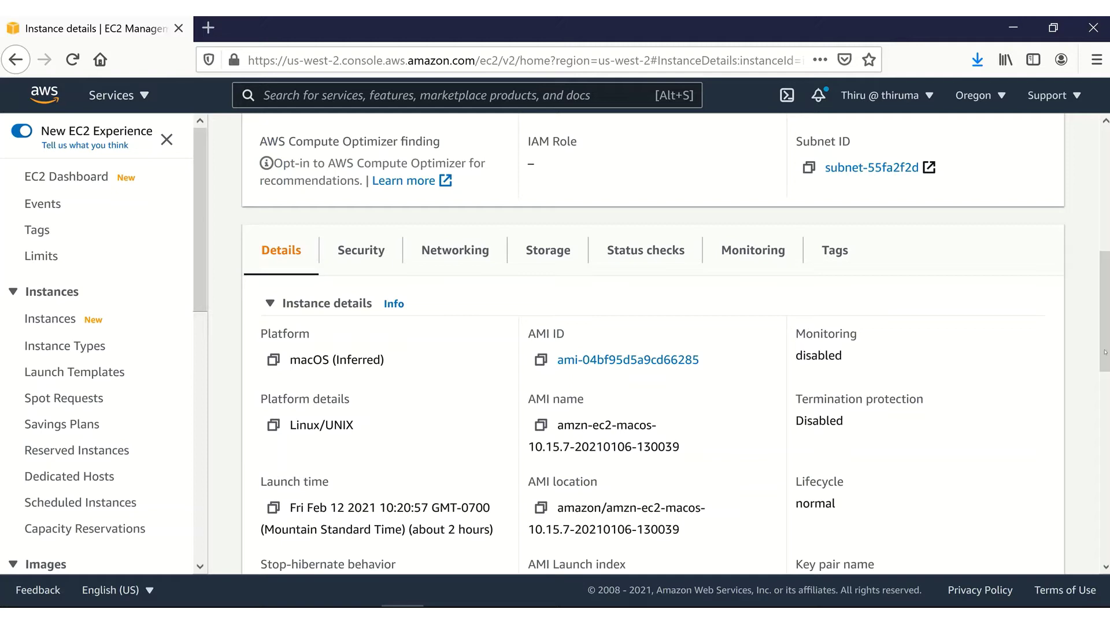
{"action": "scroll", "coordinate": [1105, 352], "scroll_direction": "down", "scroll_amount": 3}
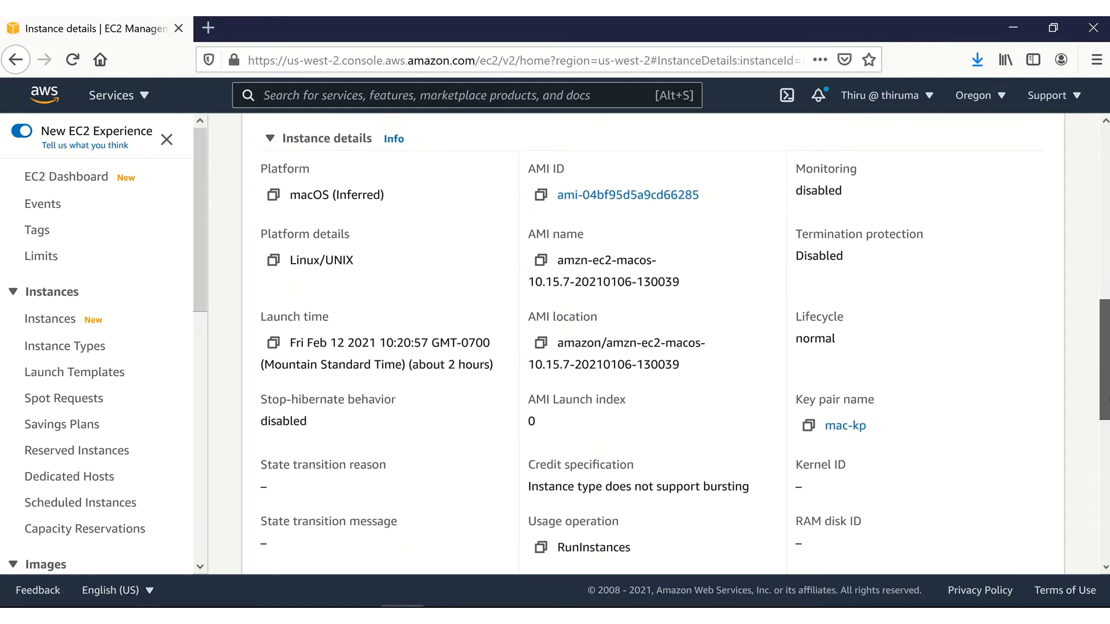
{"action": "scroll", "coordinate": [685, 344], "scroll_direction": "down", "scroll_amount": 6}
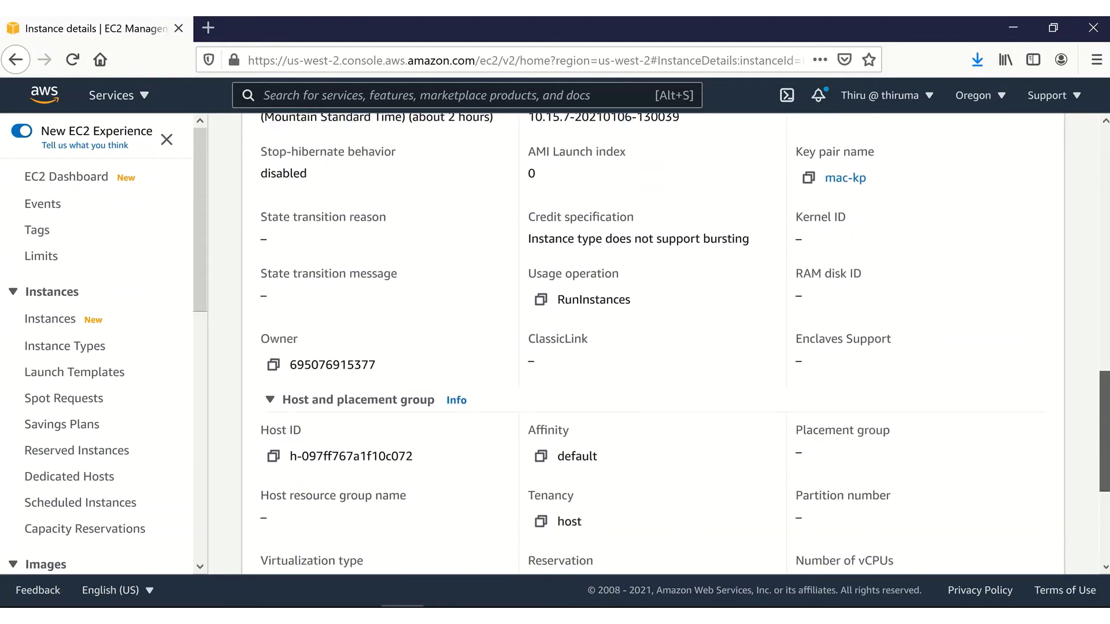
{"action": "scroll", "coordinate": [685, 344], "scroll_direction": "down", "scroll_amount": 3}
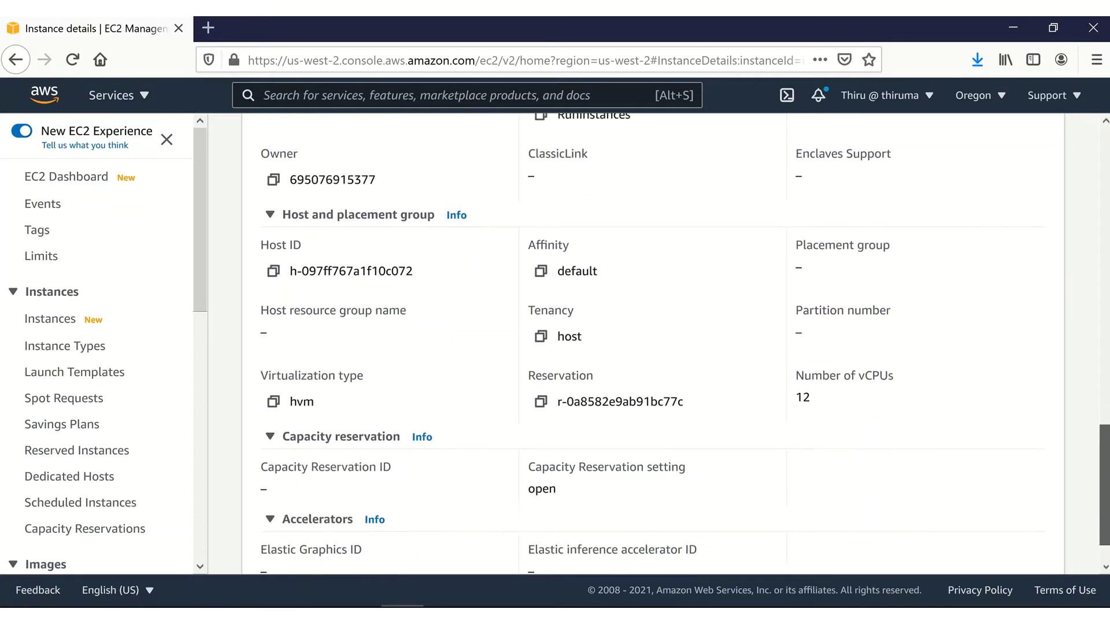
{"action": "scroll", "coordinate": [685, 345], "scroll_direction": "up", "scroll_amount": 10}
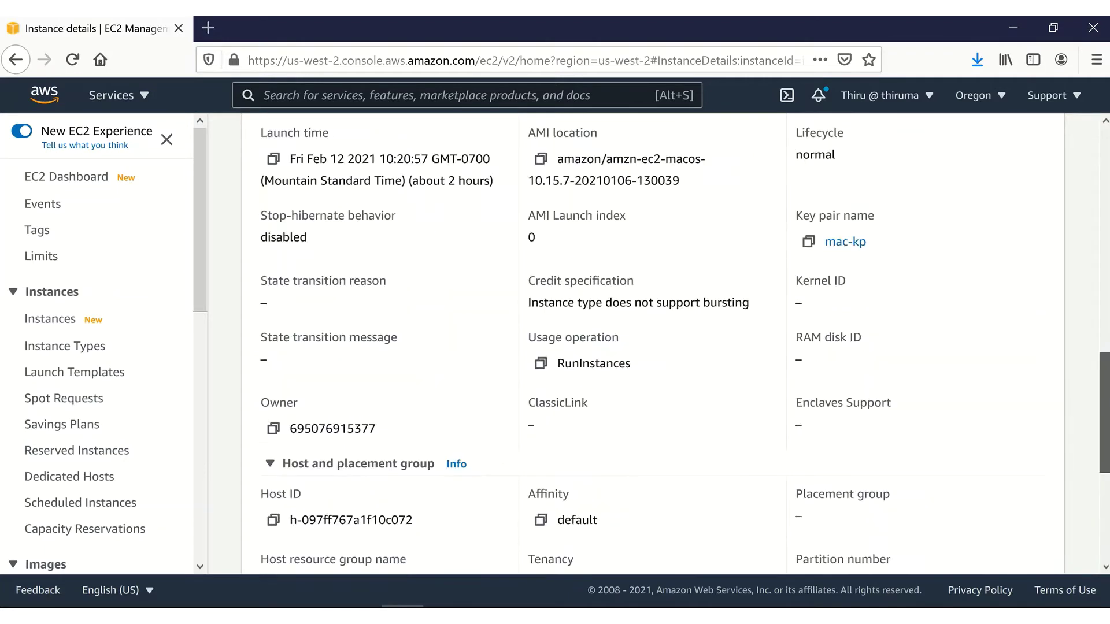
{"action": "scroll", "coordinate": [685, 344], "scroll_direction": "up", "scroll_amount": 8}
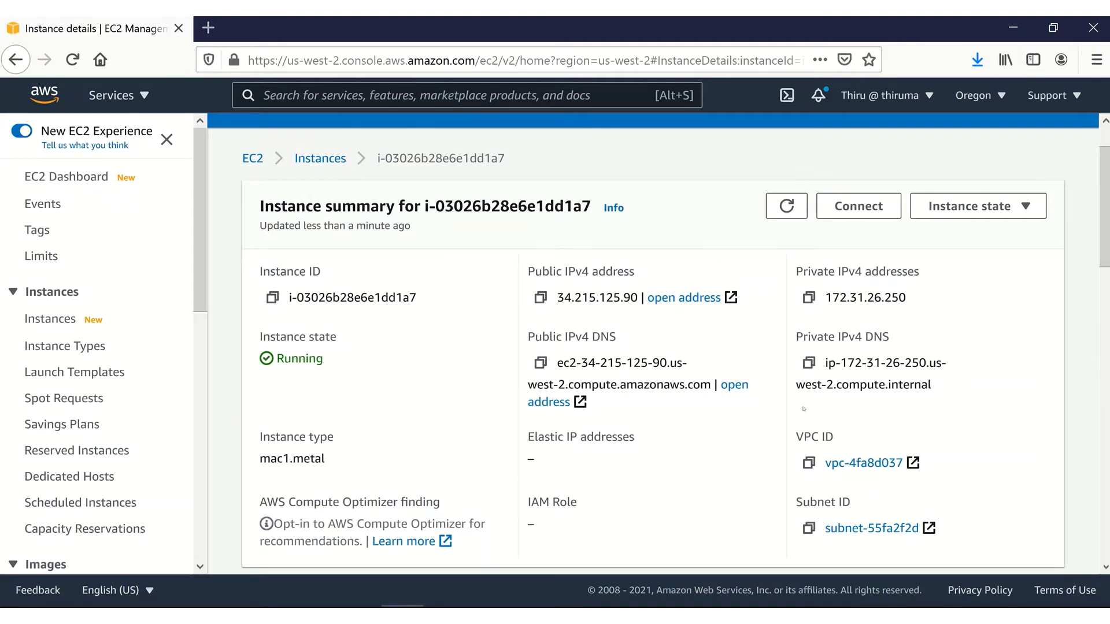
In the PuTTY session on macOS Catalina 10.15.7, paste 'sudo passwd ec2-user' at the prompt
{"action": "key", "text": "alt+Tab"}
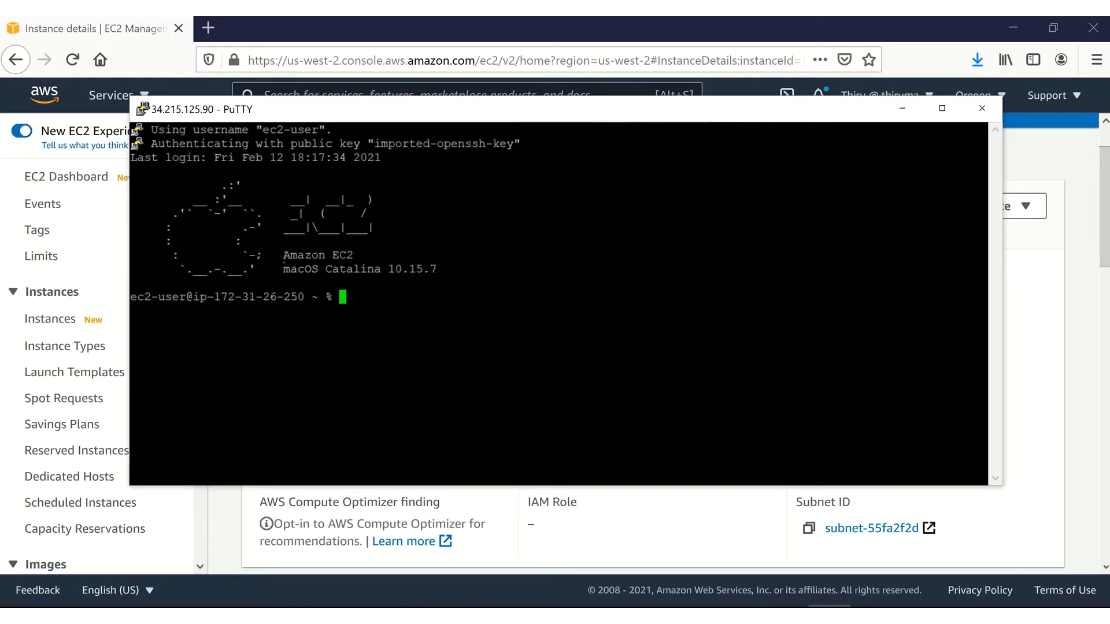
{"action": "left_click_drag", "start_coordinate": [284, 269], "coordinate": [437, 272]}
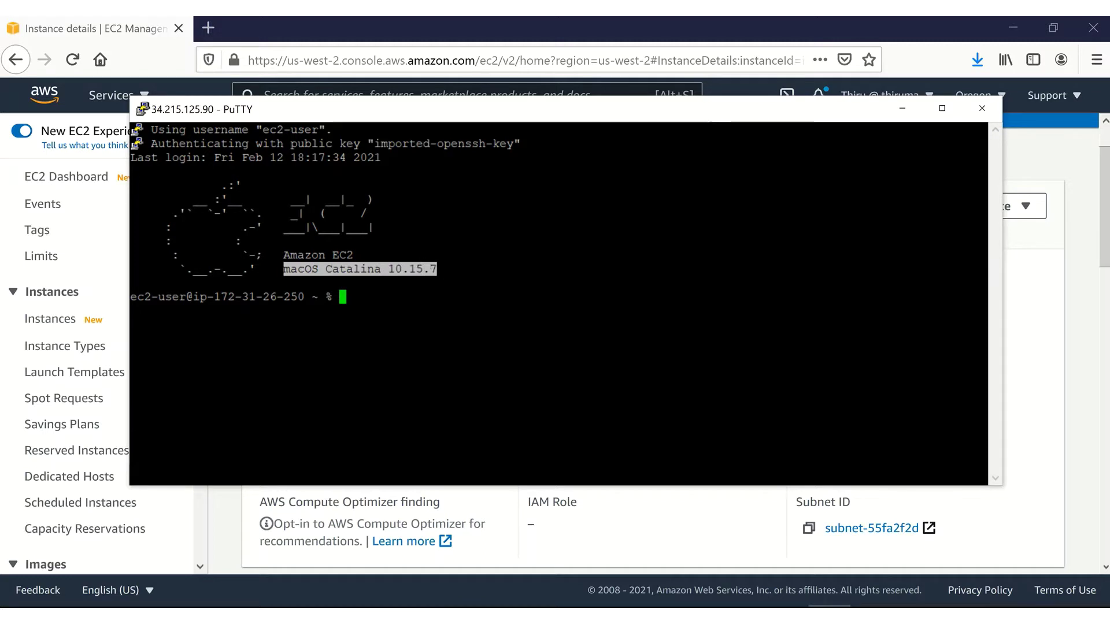
{"action": "left_click", "coordinate": [437, 272]}
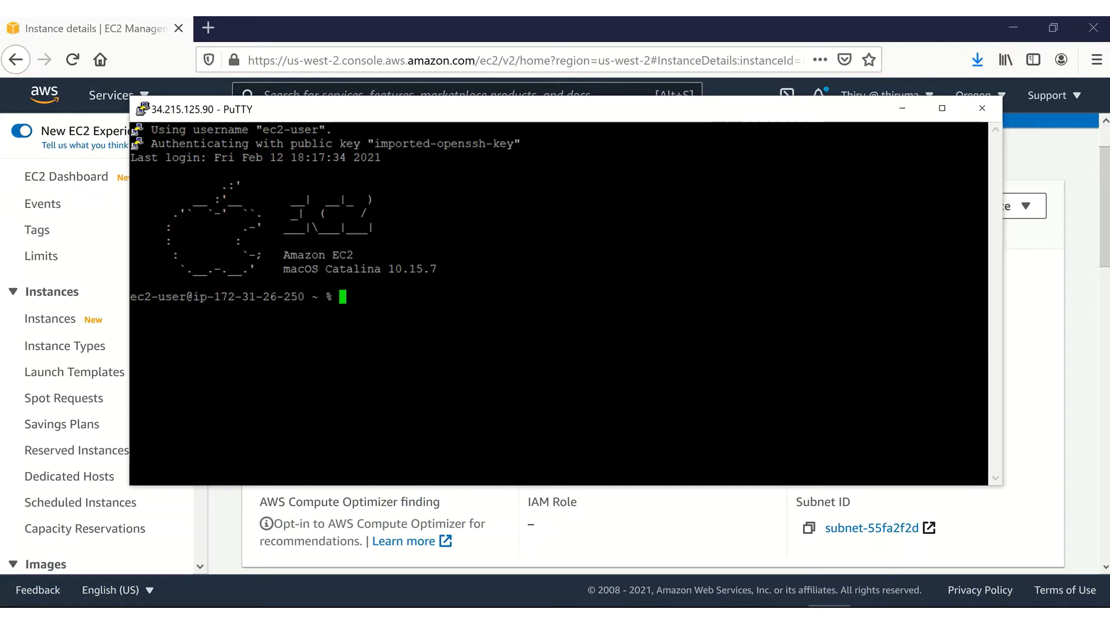
{"action": "right_click", "coordinate": [389, 296]}
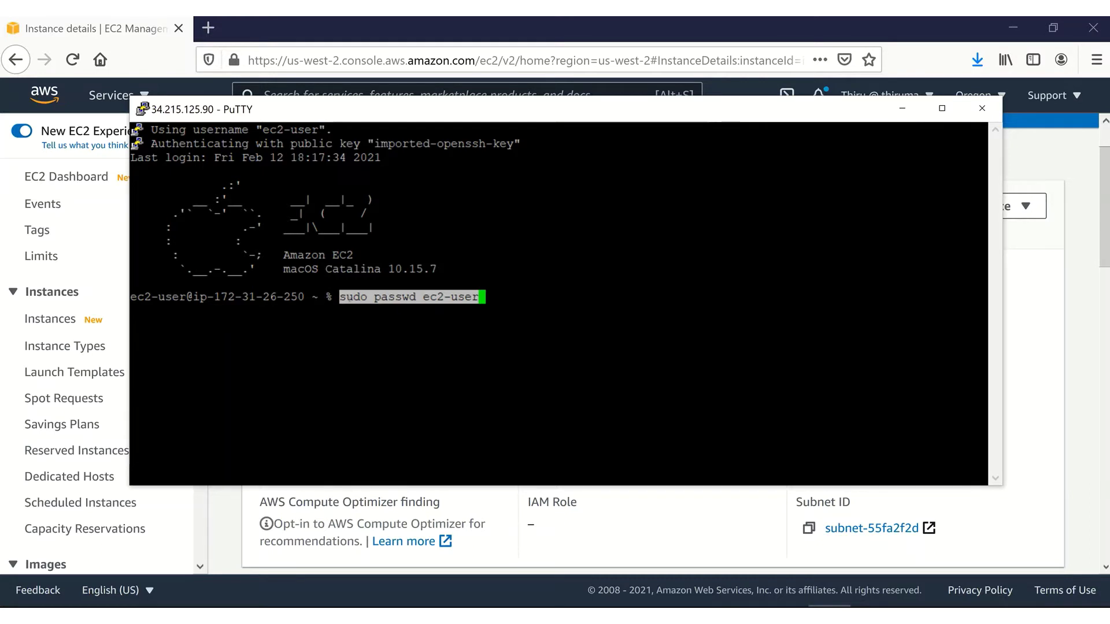
Change the ec2-user password with old and new passwords, then paste the ARDAgent kickstart command
{"action": "key", "text": "Return"}
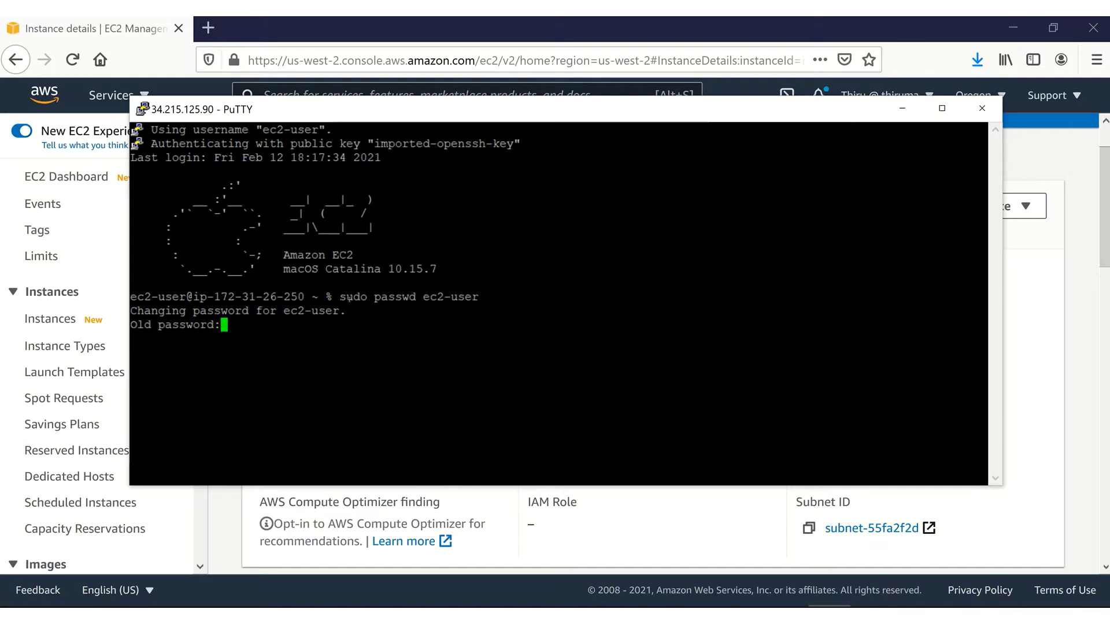
{"action": "key", "text": "Return"}
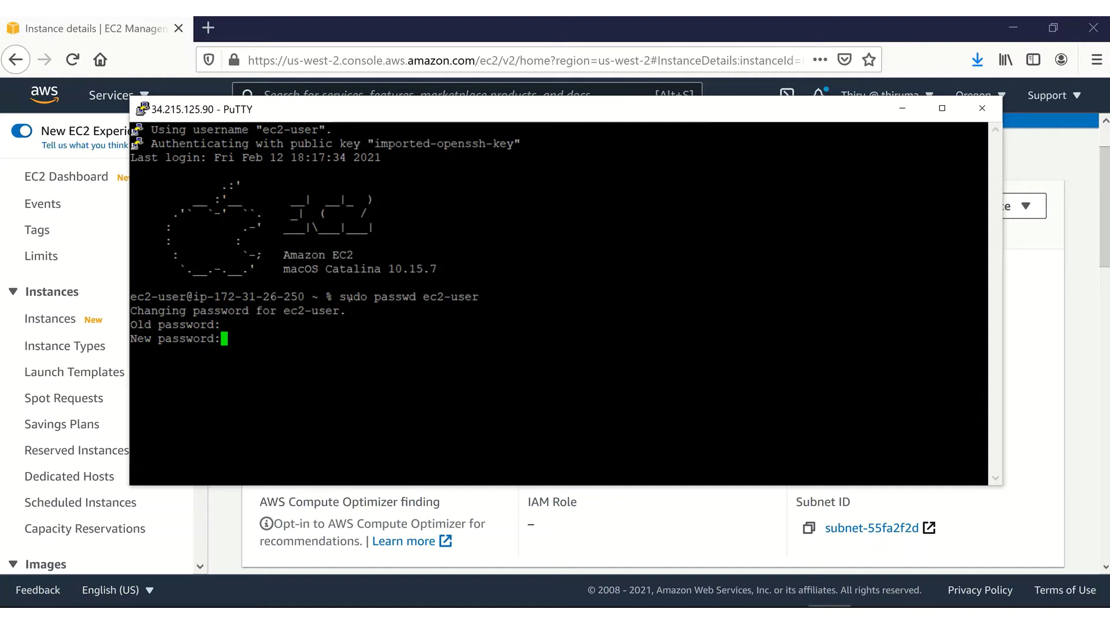
{"action": "key", "text": "Return"}
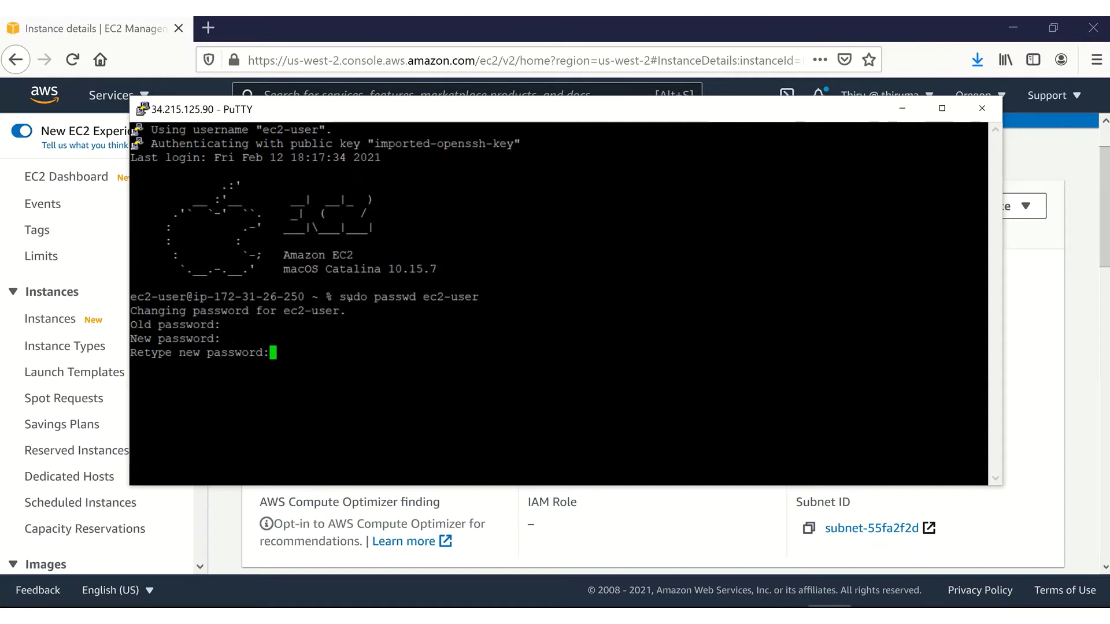
{"action": "key", "text": "Return"}
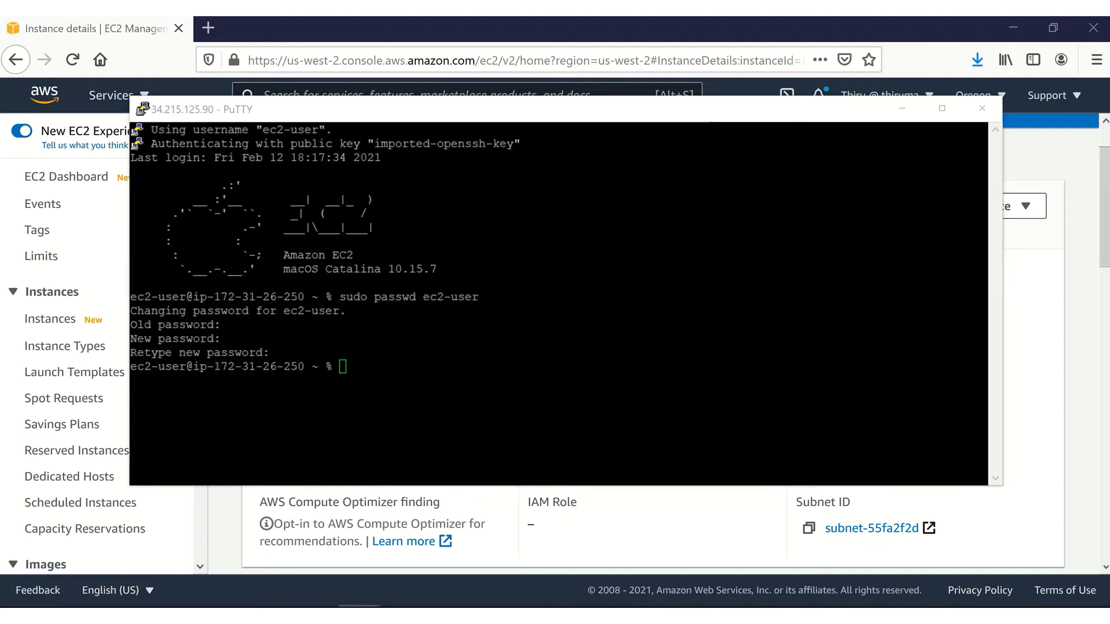
{"action": "right_click", "coordinate": [268, 292]}
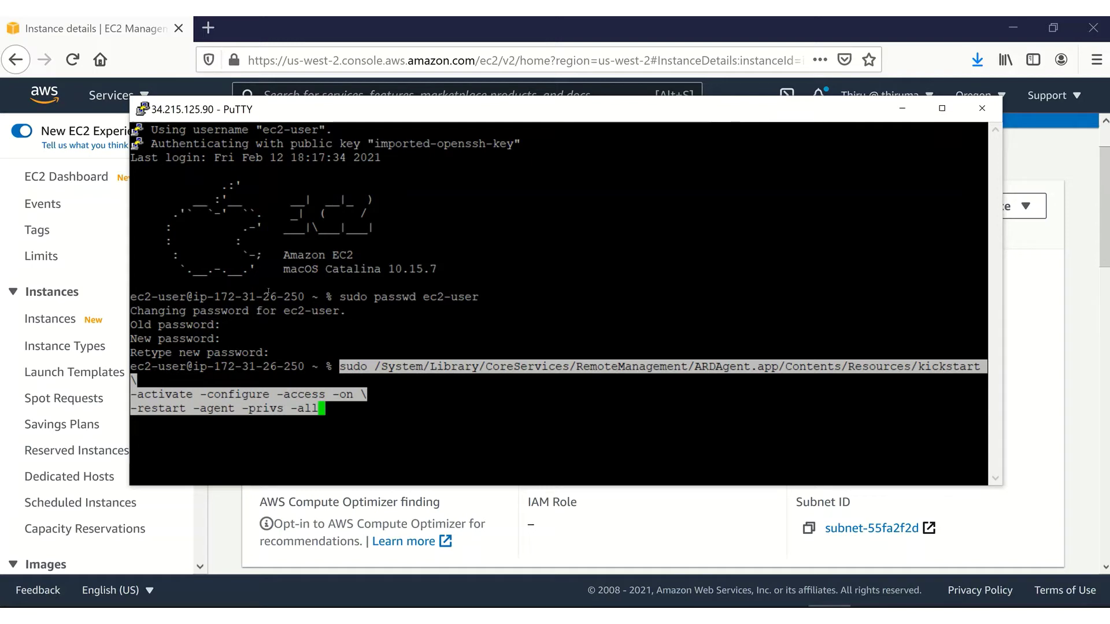
Run the ARDAgent kickstart command to enable Remote Management with full control for ec2-user
{"action": "key", "text": "Return"}
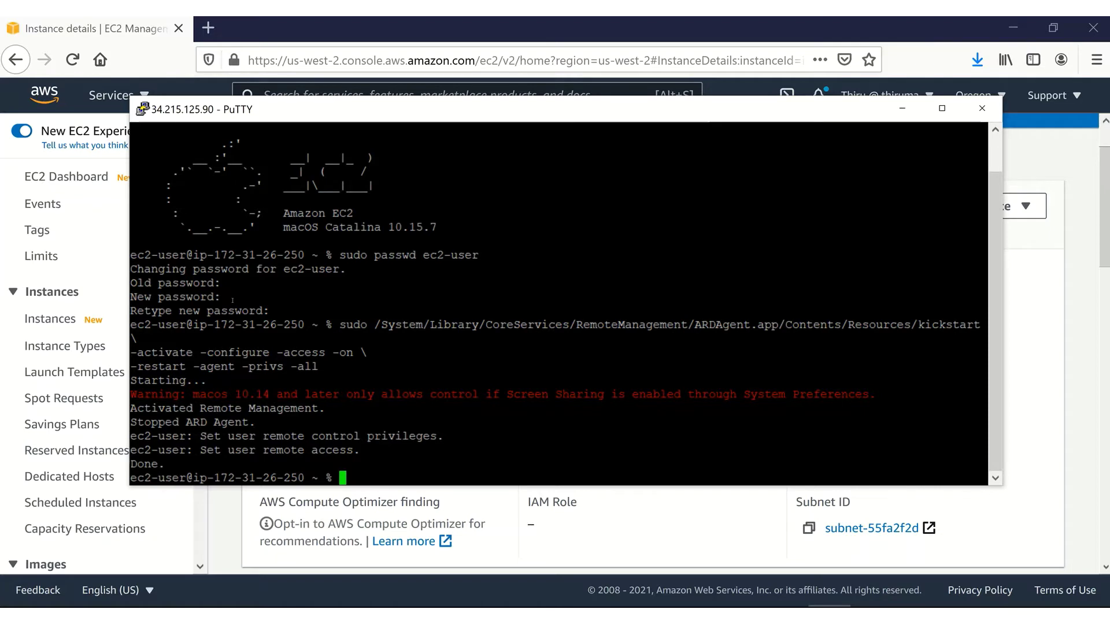
From the instance's Security details, open the mac-sg group's inbound rules for editing
{"action": "left_click", "coordinate": [269, 38]}
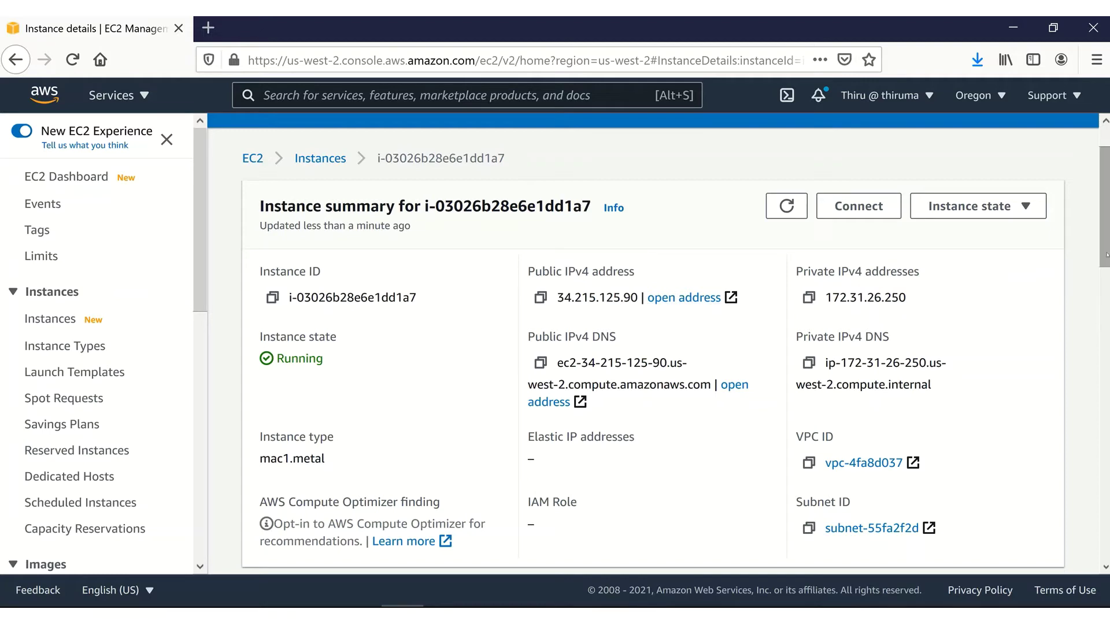
{"action": "left_click_drag", "start_coordinate": [1106, 255], "coordinate": [1108, 339]}
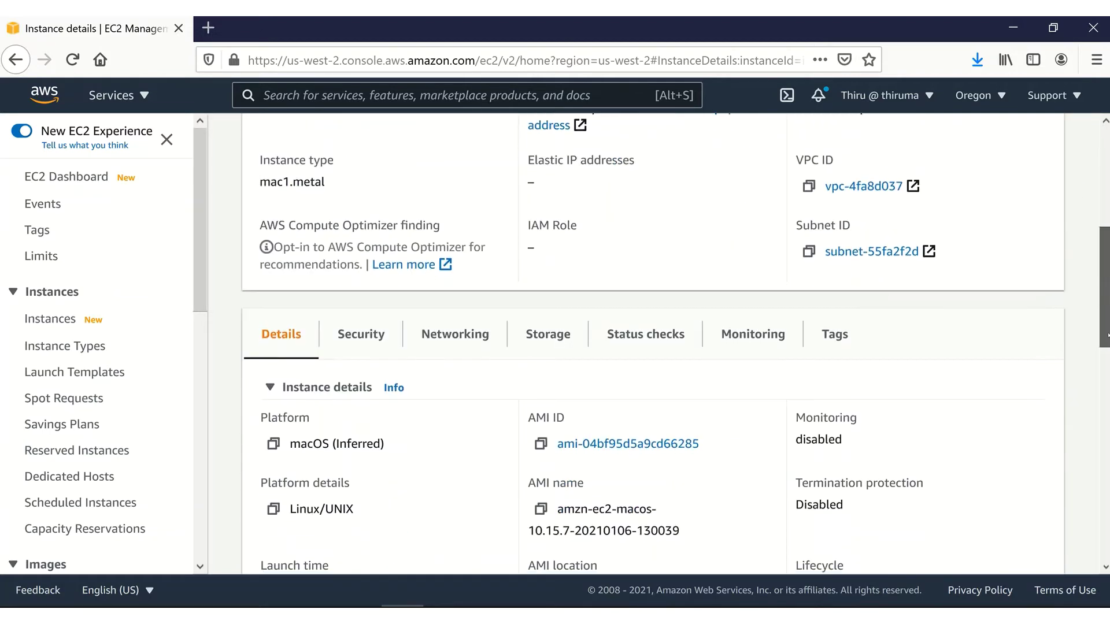
{"action": "left_click", "coordinate": [339, 334]}
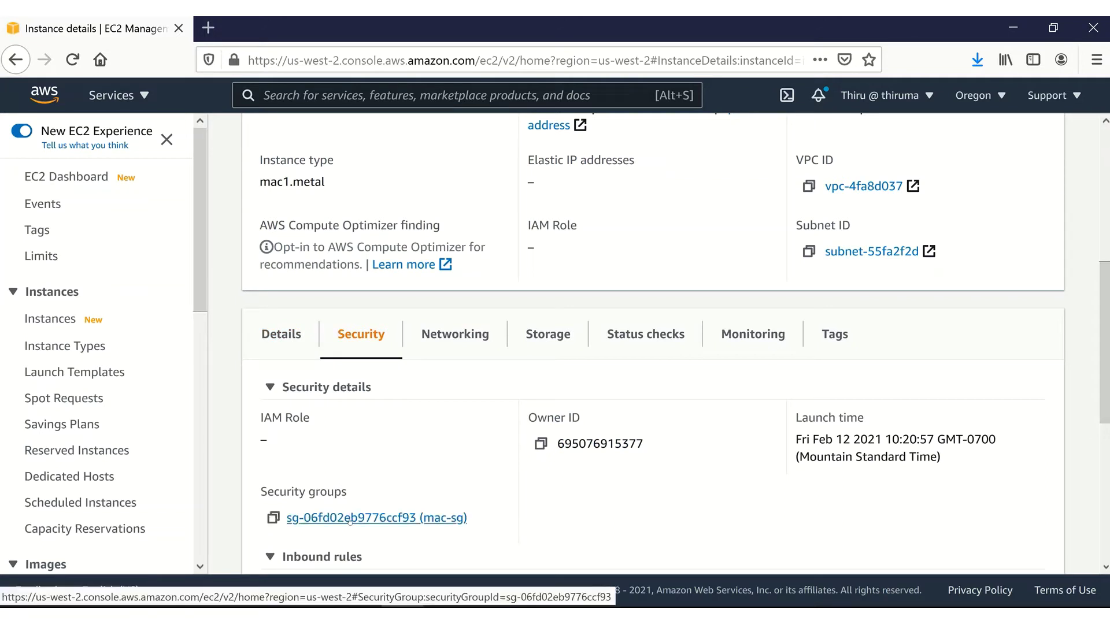
{"action": "left_click", "coordinate": [350, 519]}
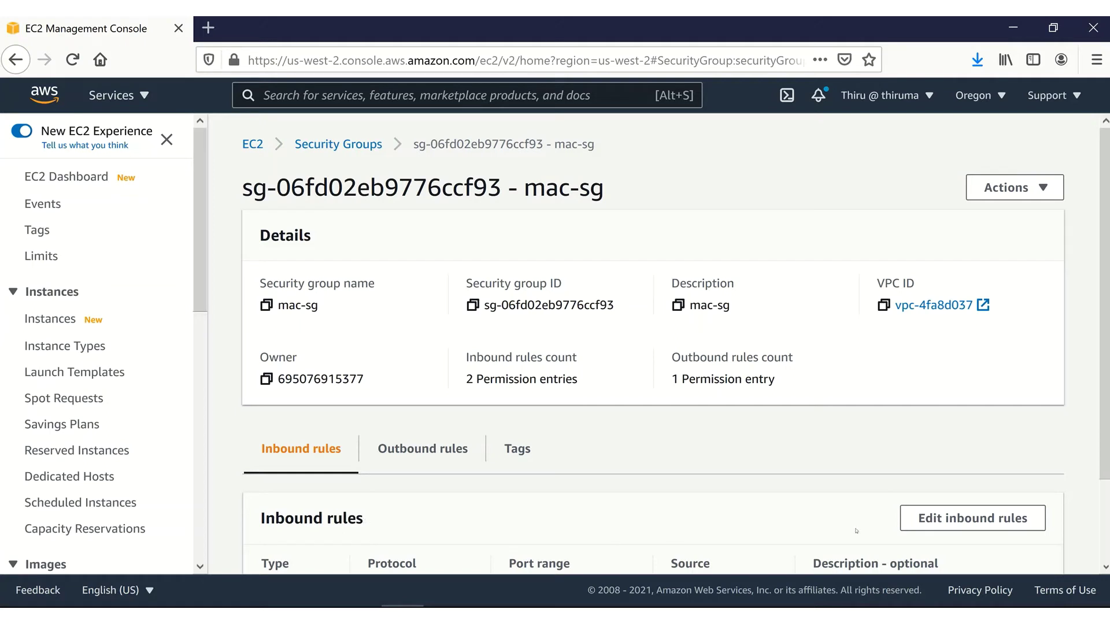
{"action": "left_click", "coordinate": [945, 525]}
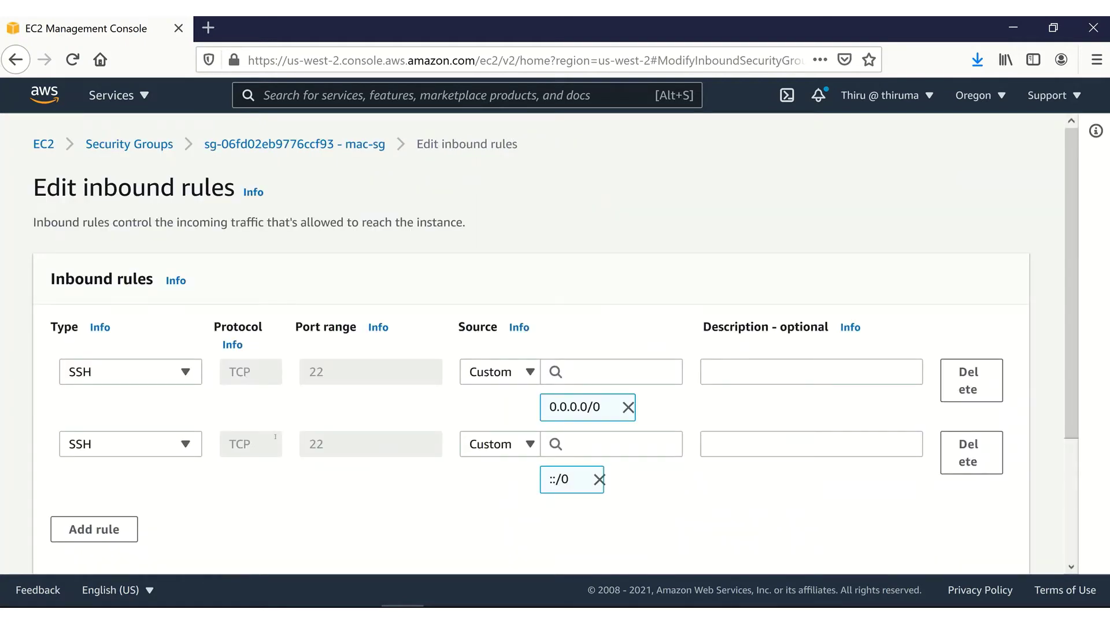
Add a Custom TCP inbound rule for port 5900 from Anywhere and save the rules
{"action": "left_click", "coordinate": [113, 528]}
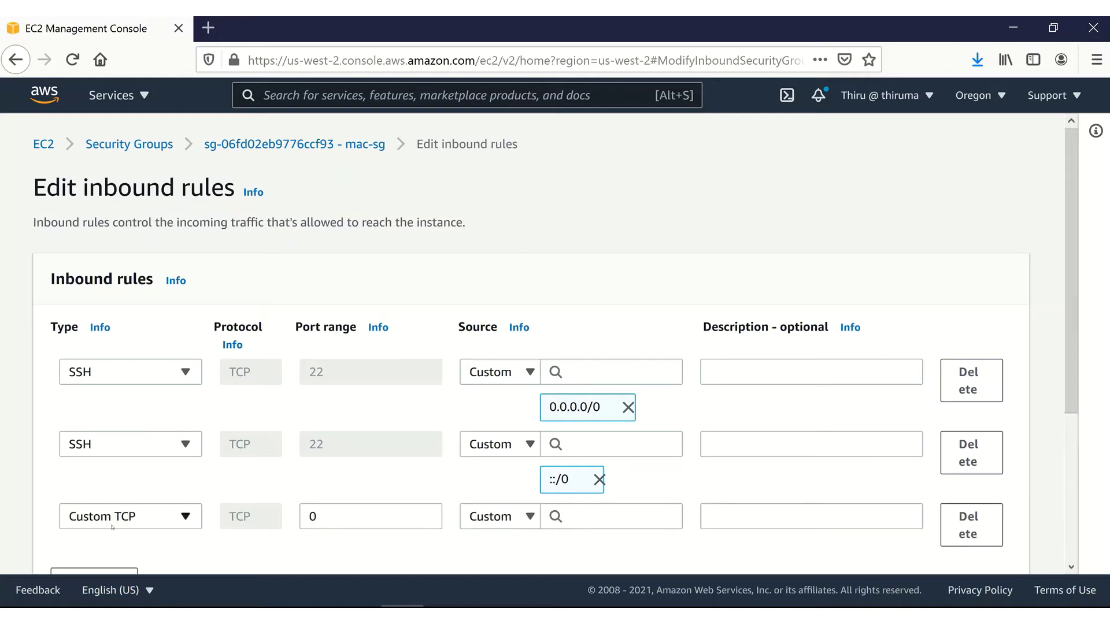
{"action": "double_click", "coordinate": [365, 518]}
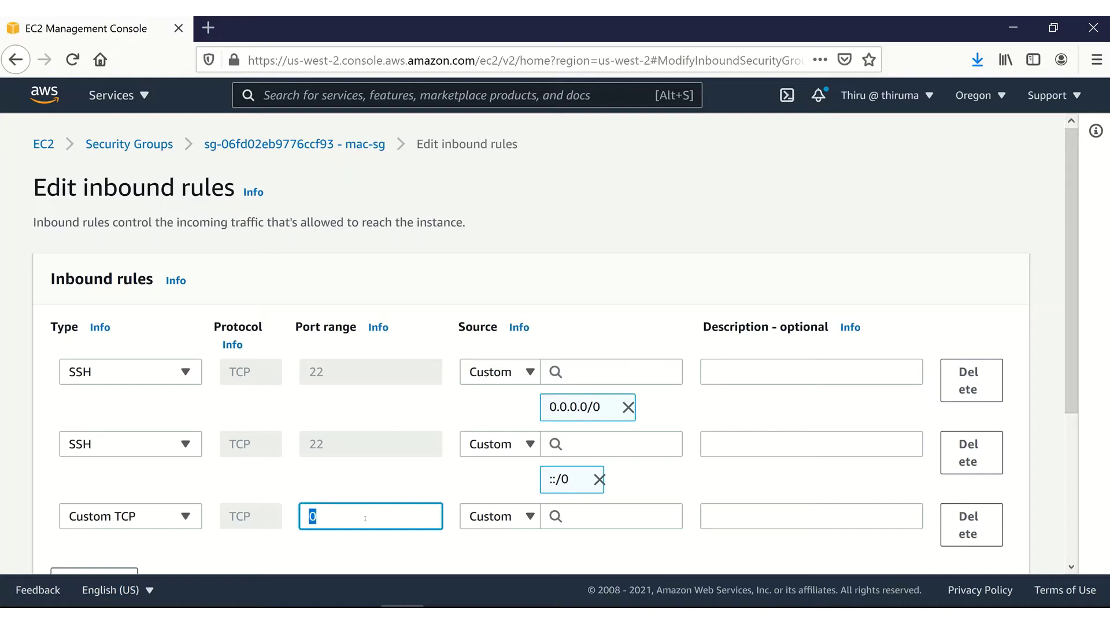
{"action": "type", "text": "5900"}
{"action": "left_click", "coordinate": [513, 519]}
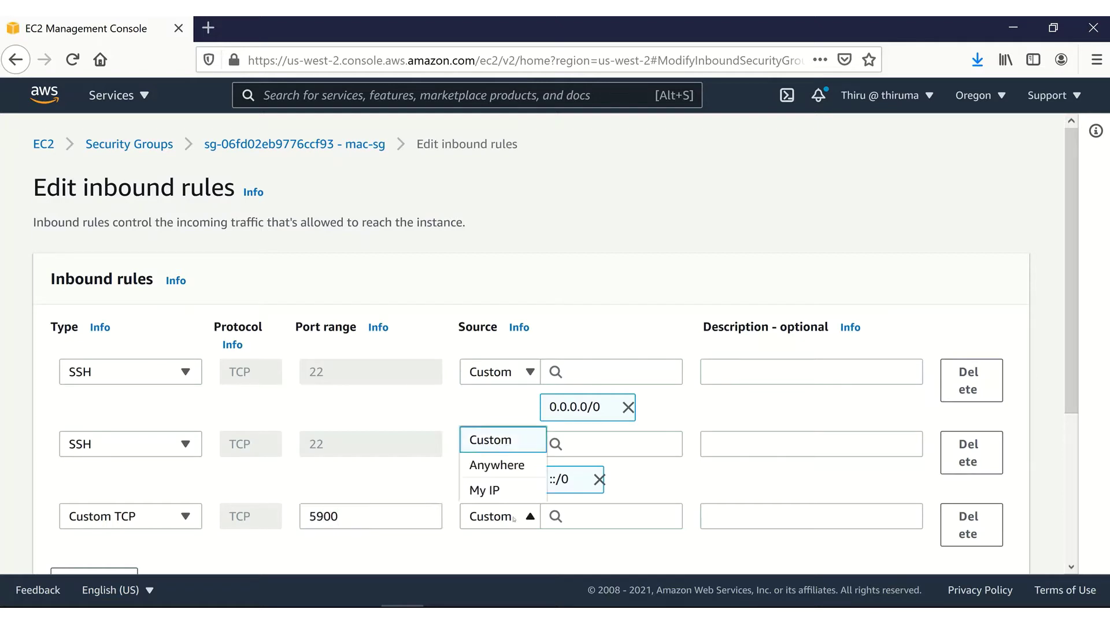
{"action": "left_click", "coordinate": [497, 466]}
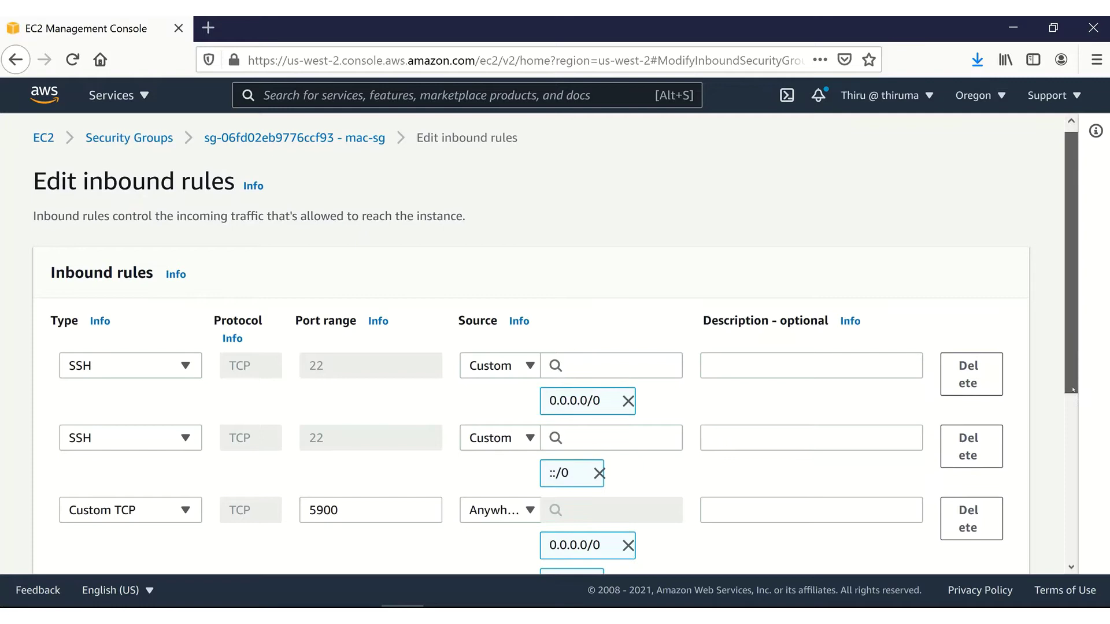
{"action": "left_click_drag", "start_coordinate": [1073, 372], "coordinate": [1065, 560]}
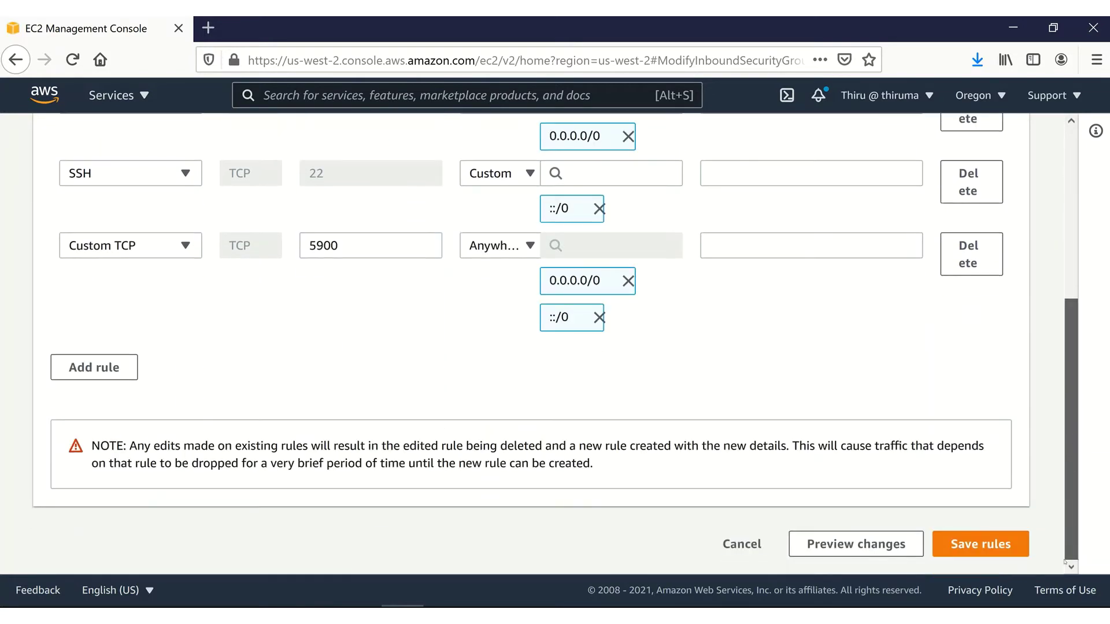
{"action": "left_click", "coordinate": [1002, 545]}
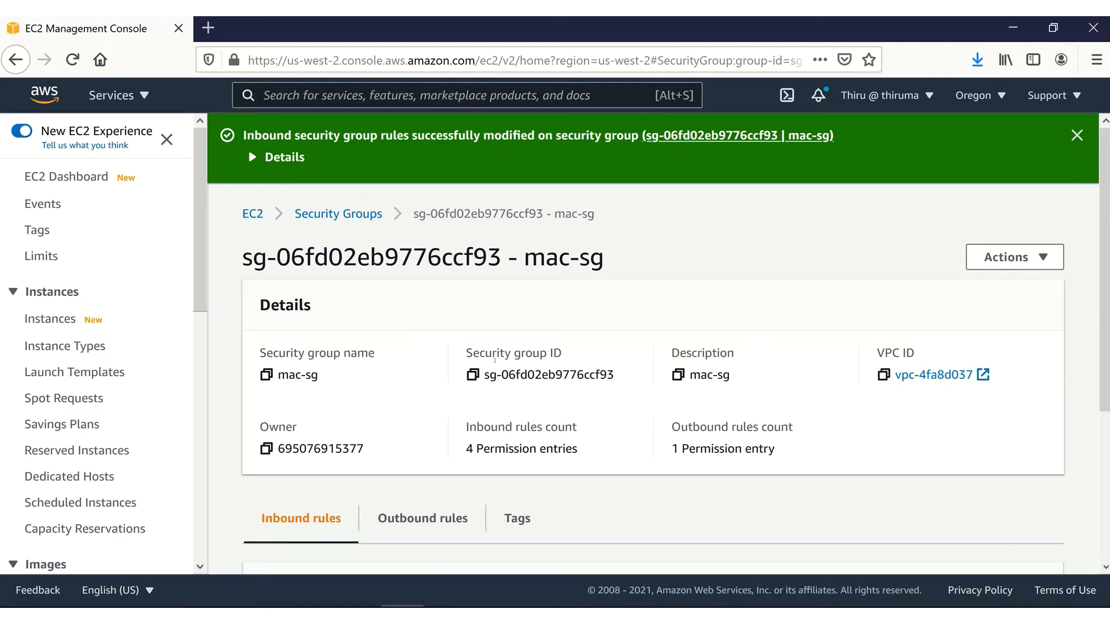
Reopen the running mac1.metal instance and copy its public IPv4 address 34.215.125.90
{"action": "left_click", "coordinate": [252, 215]}
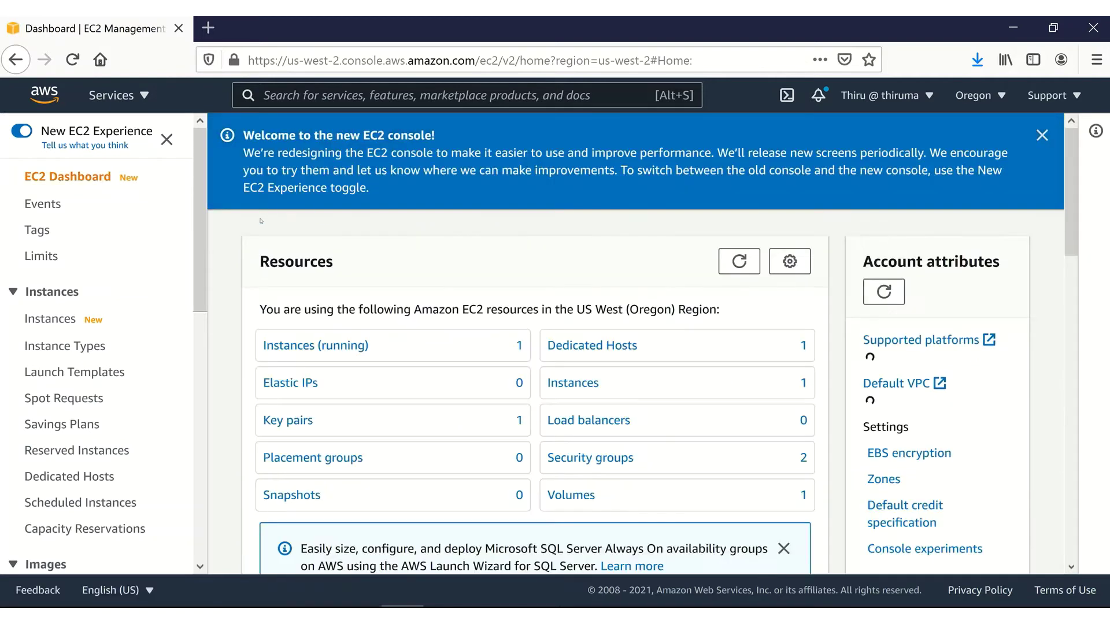
{"action": "left_click", "coordinate": [292, 346]}
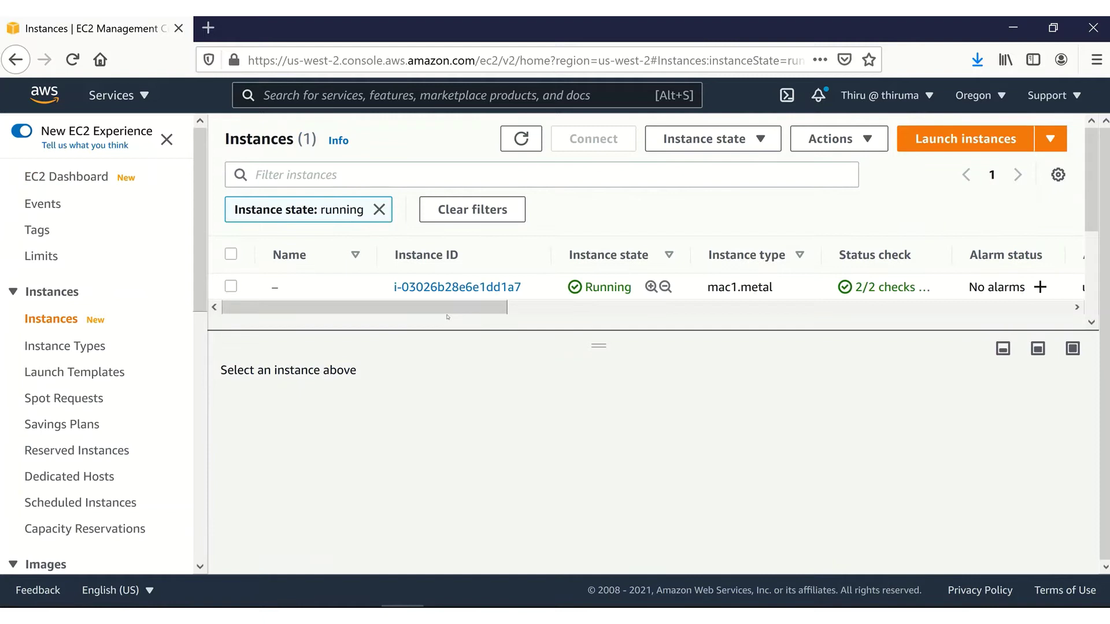
{"action": "left_click", "coordinate": [456, 287]}
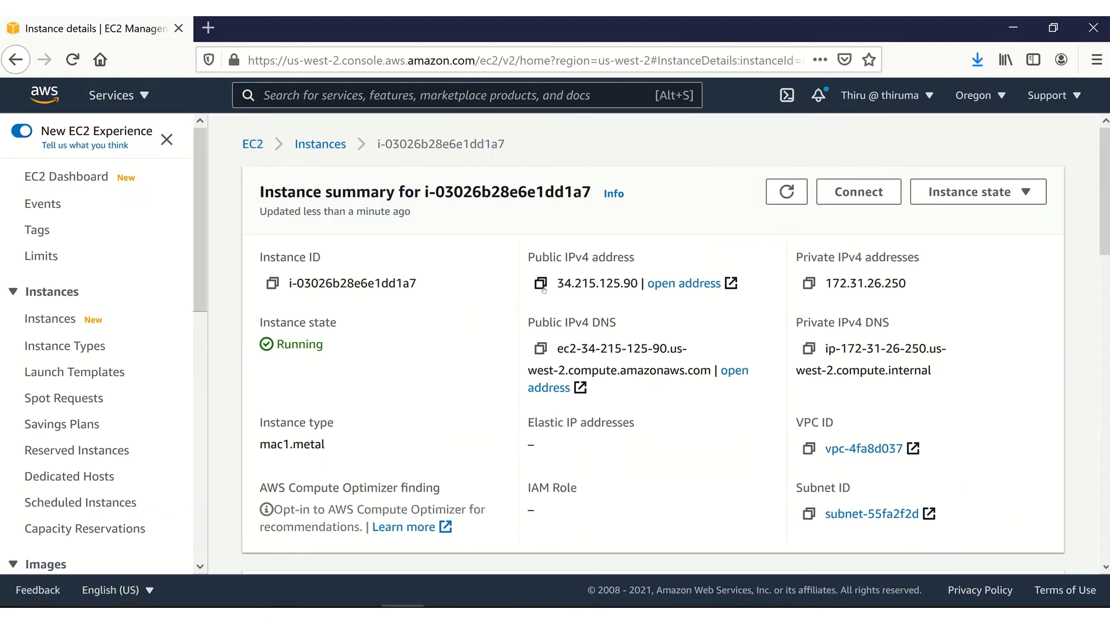
{"action": "left_click", "coordinate": [540, 283]}
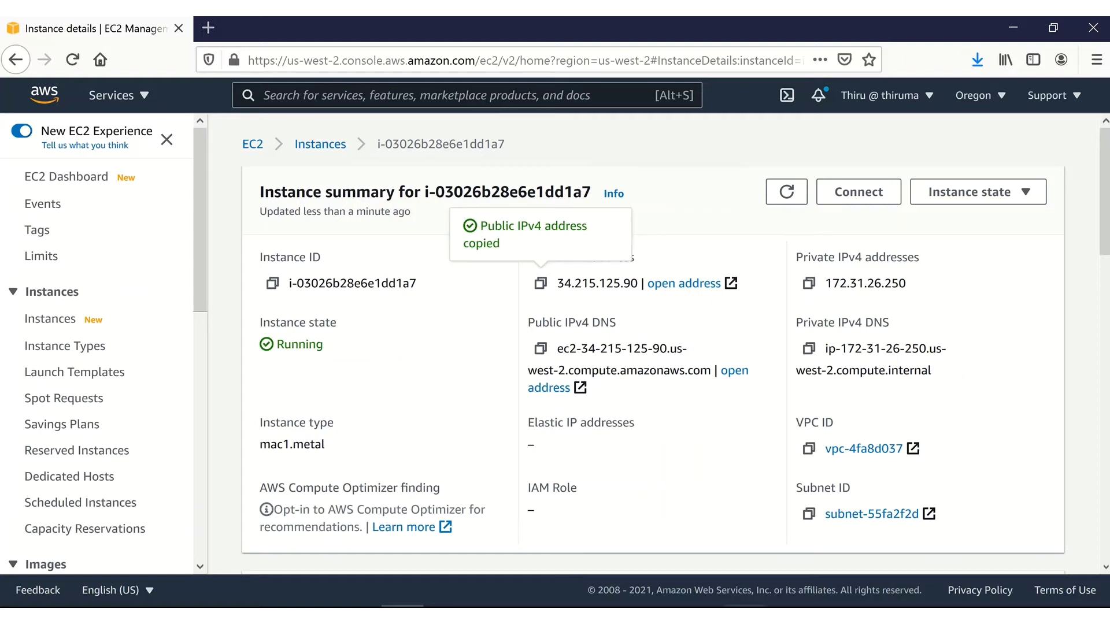
In VNC Viewer, connect to 34.215.125.90 and accept the unencrypted-connection warning
{"action": "key", "text": "alt+Tab"}
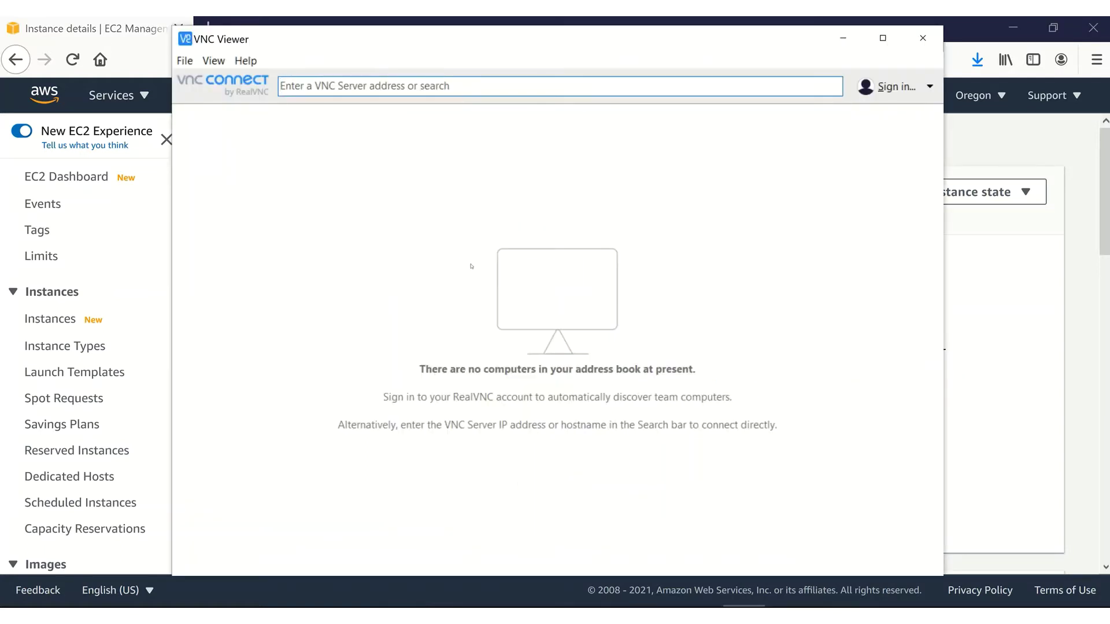
{"action": "key", "text": "ctrl+v"}
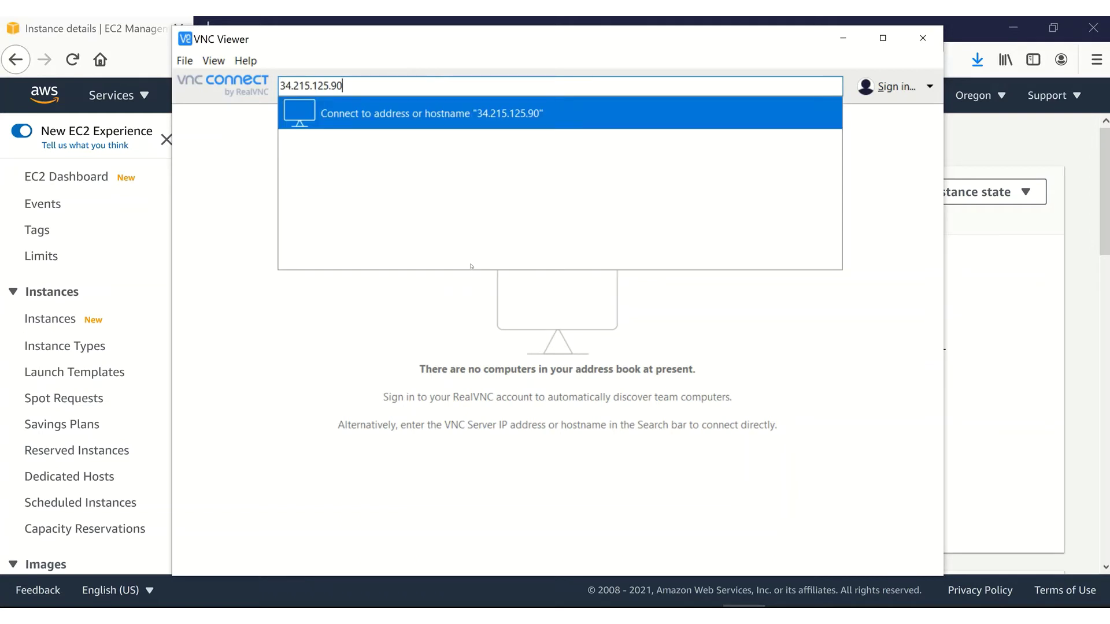
{"action": "key", "text": "Return"}
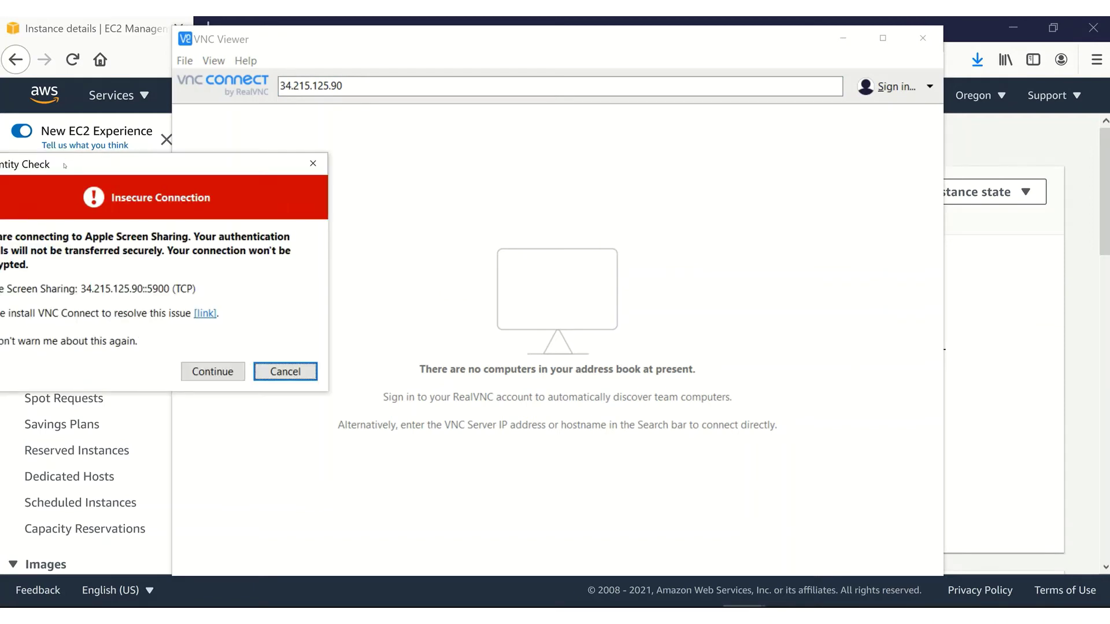
{"action": "left_click_drag", "start_coordinate": [77, 167], "coordinate": [357, 133]}
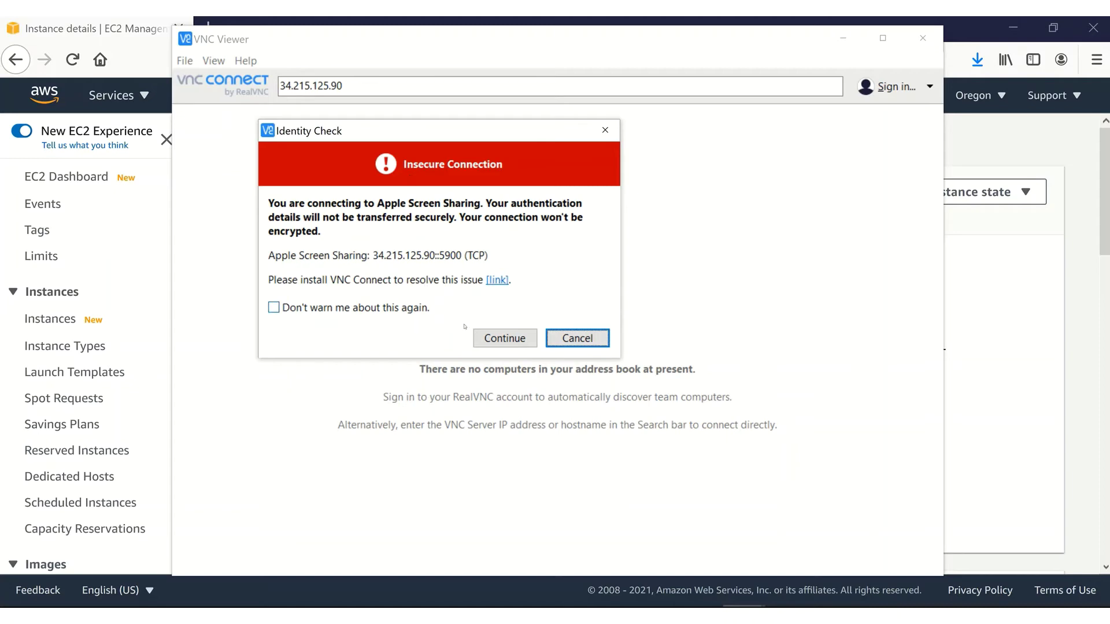
{"action": "left_click", "coordinate": [494, 337]}
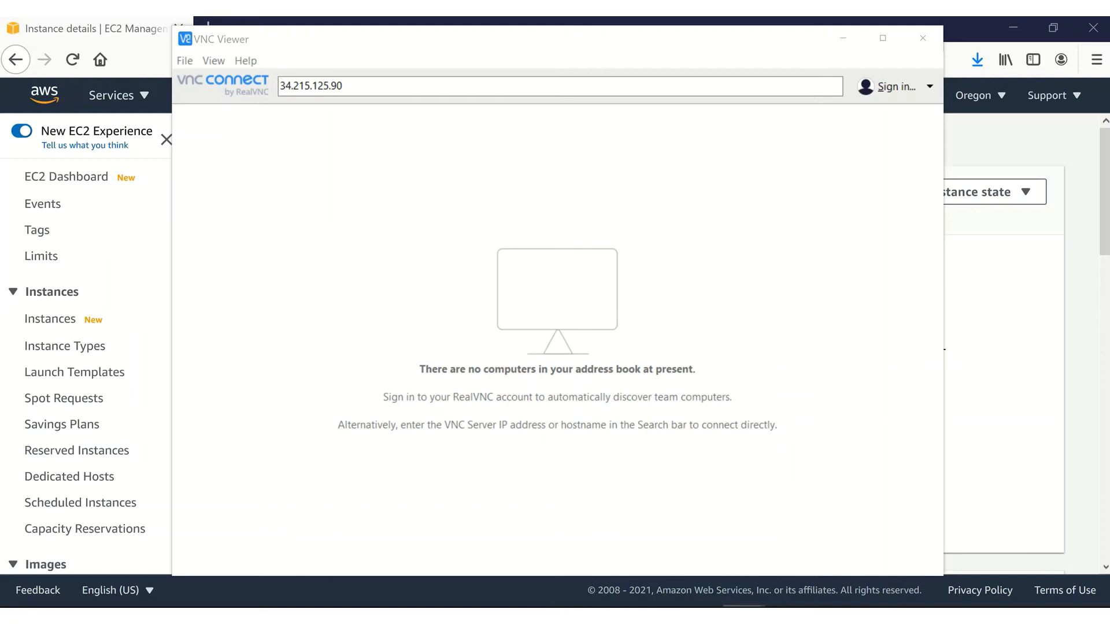
Authenticate to the VNC server as ec2-user with the account password
{"action": "left_click_drag", "start_coordinate": [27, 212], "coordinate": [271, 212]}
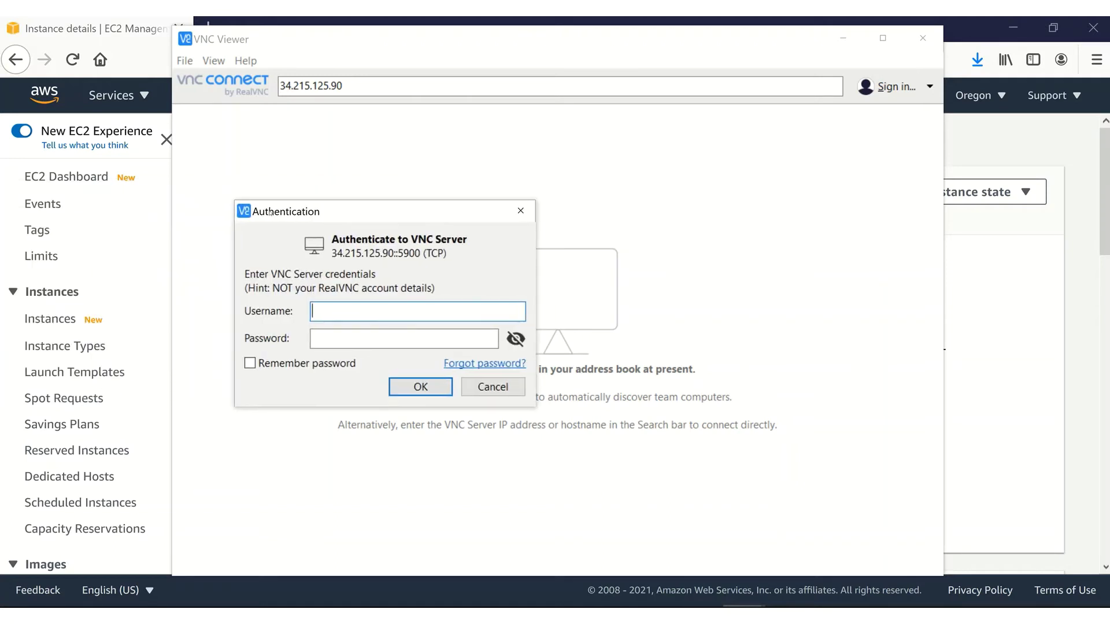
{"action": "type", "text": "ec2-user"}
{"action": "key", "text": "Tab"}
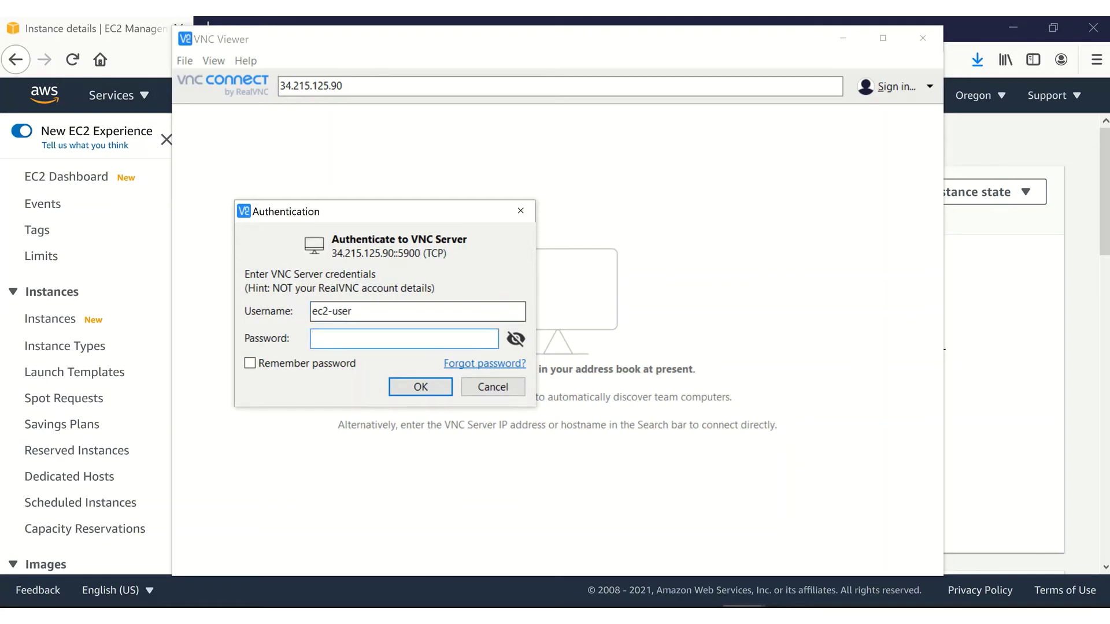
{"action": "type", "text": "••••••••"}
{"action": "left_click", "coordinate": [420, 387]}
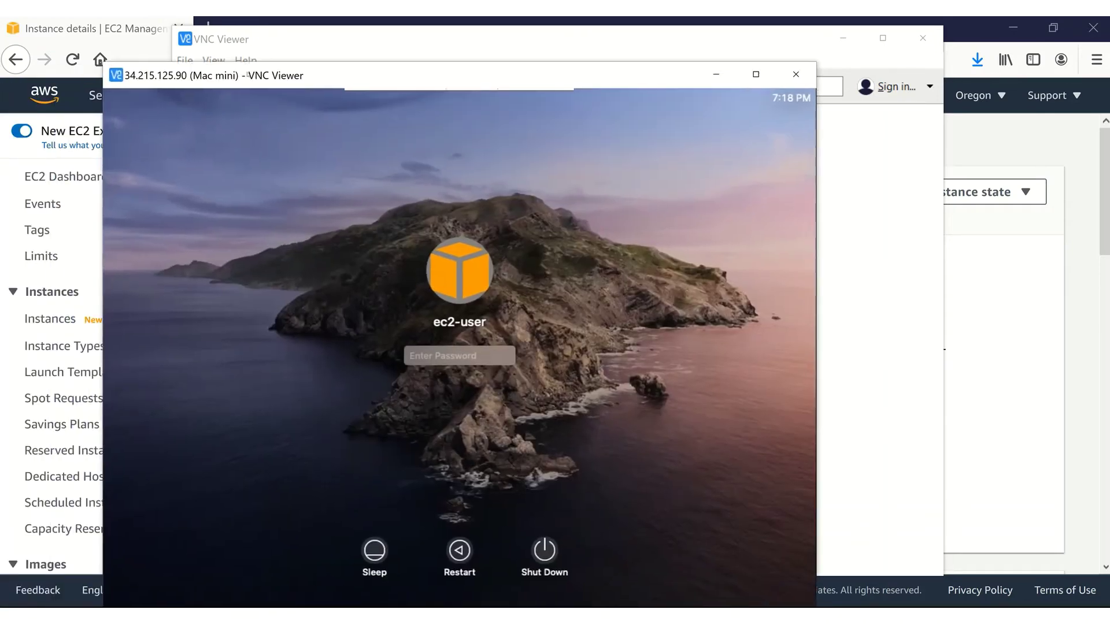
Enter the ec2-user macOS password at the remote Mac's login screen to reach the desktop
{"action": "left_click_drag", "start_coordinate": [247, 74], "coordinate": [269, 47]}
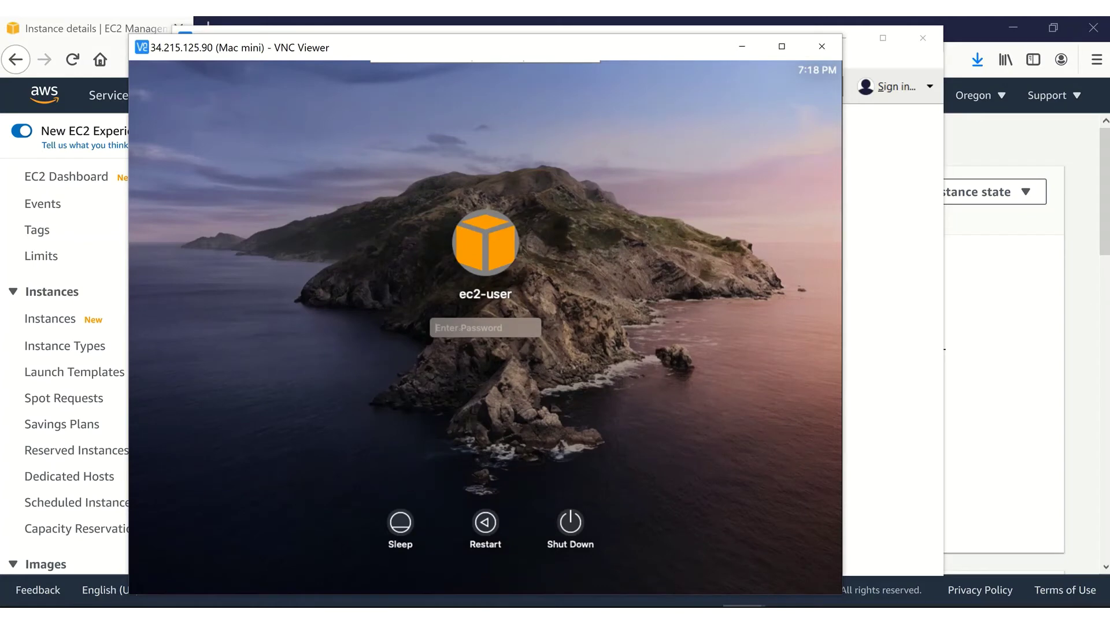
{"action": "type", "text": "********"}
{"action": "key", "text": "Return"}
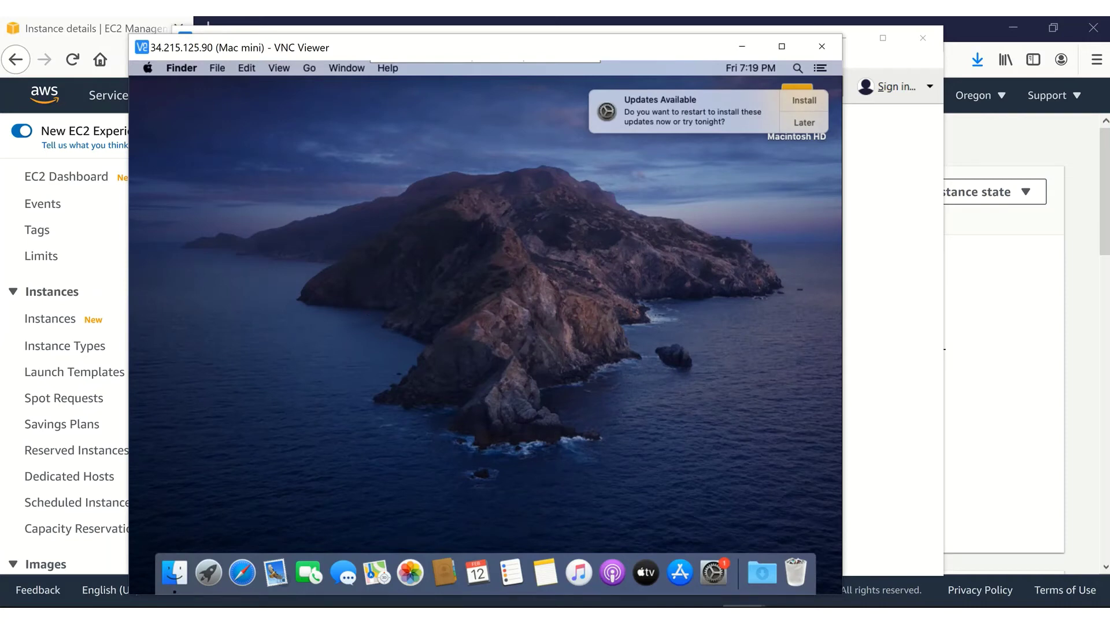
{"action": "left_click", "coordinate": [148, 68]}
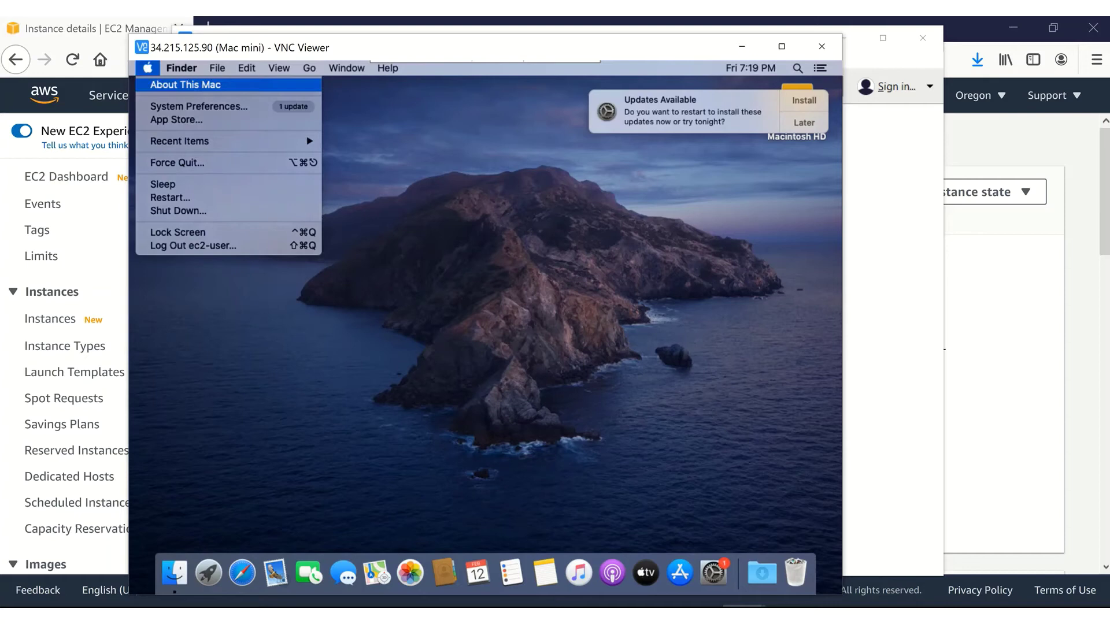
{"action": "left_click", "coordinate": [161, 85]}
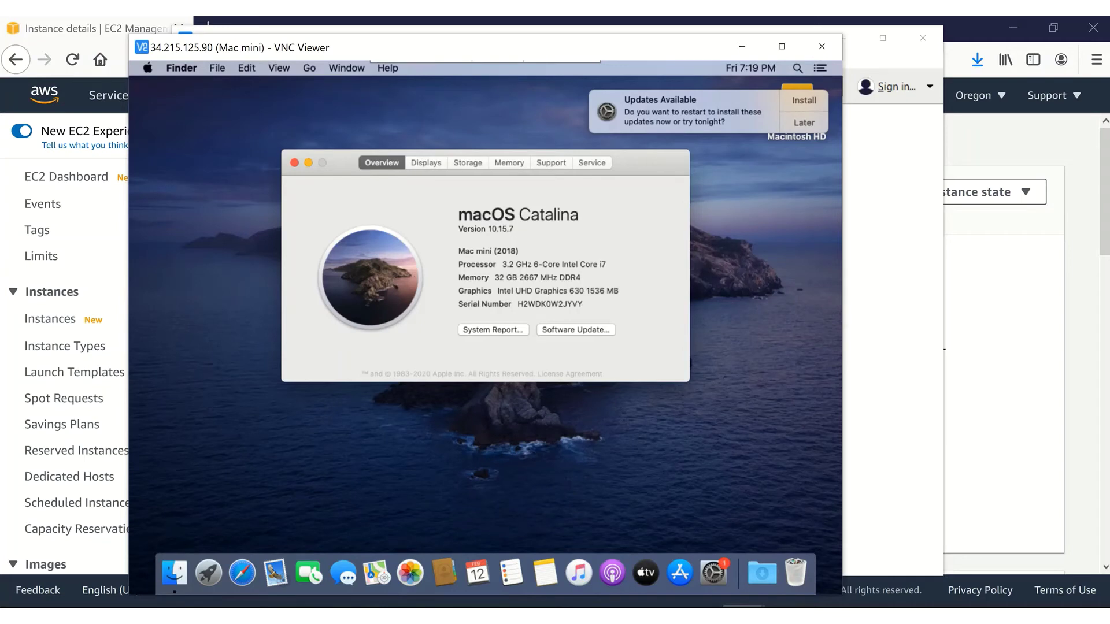
{"action": "left_click", "coordinate": [426, 162]}
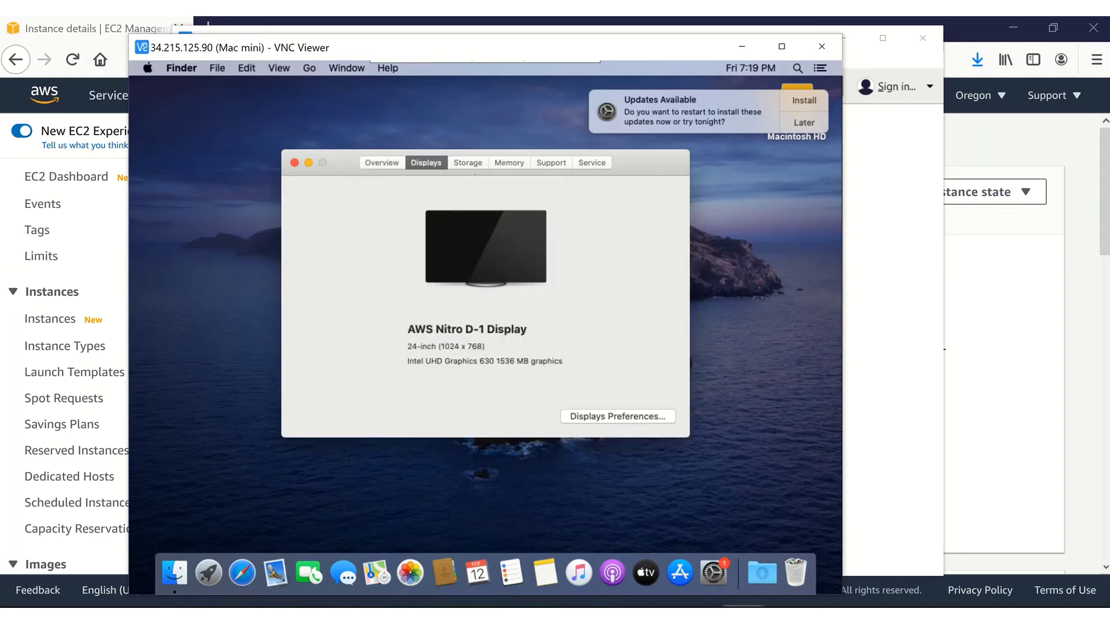
{"action": "left_click", "coordinate": [468, 162]}
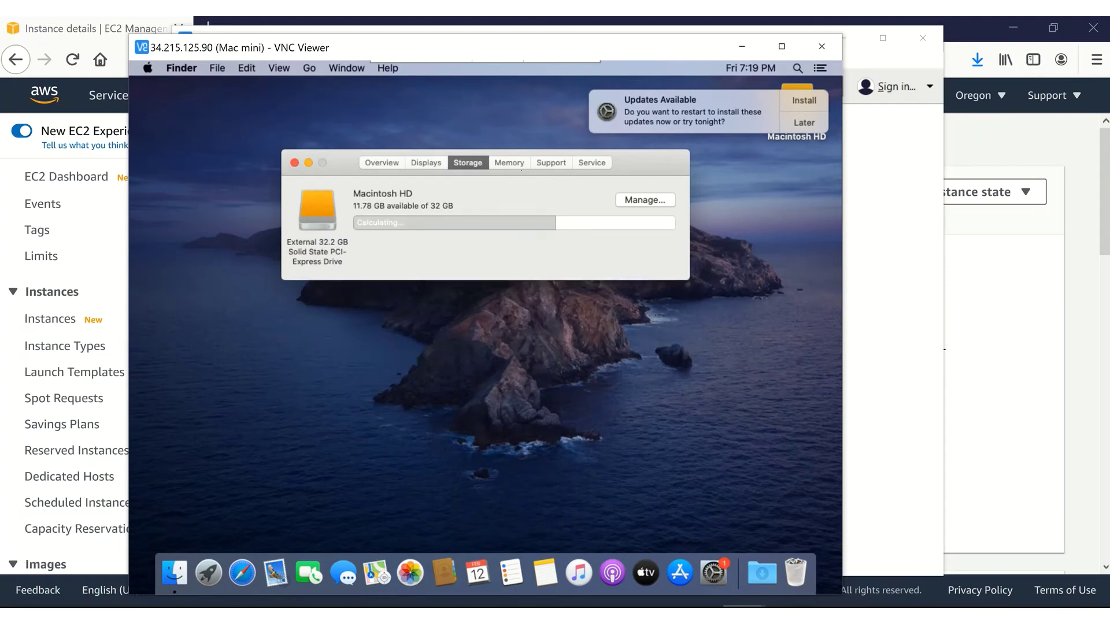
{"action": "left_click", "coordinate": [508, 163]}
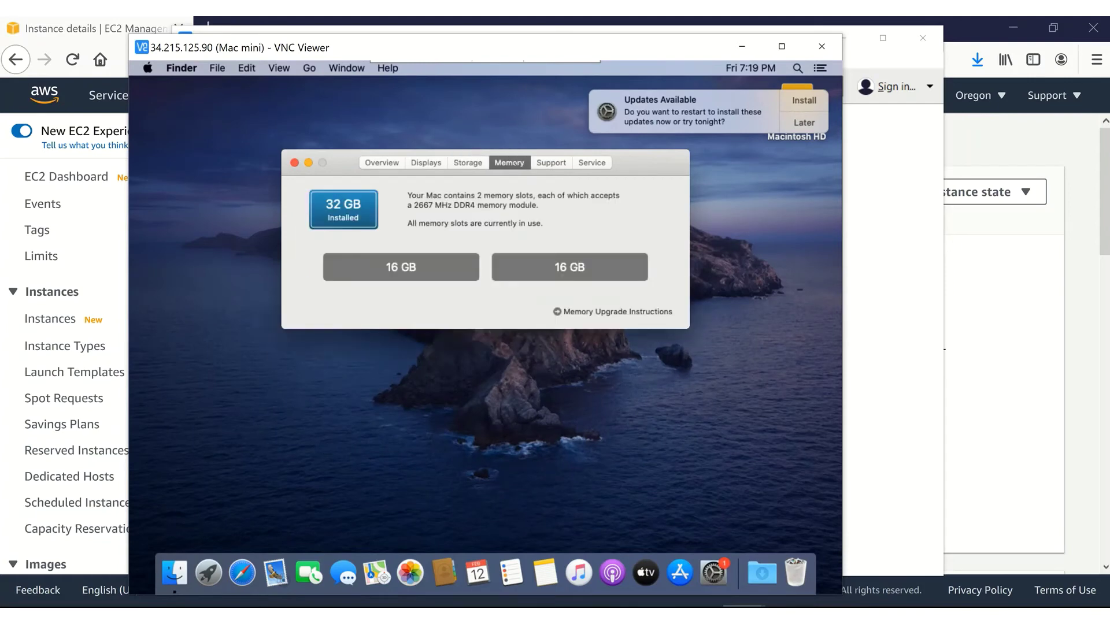
{"action": "left_click", "coordinate": [551, 163]}
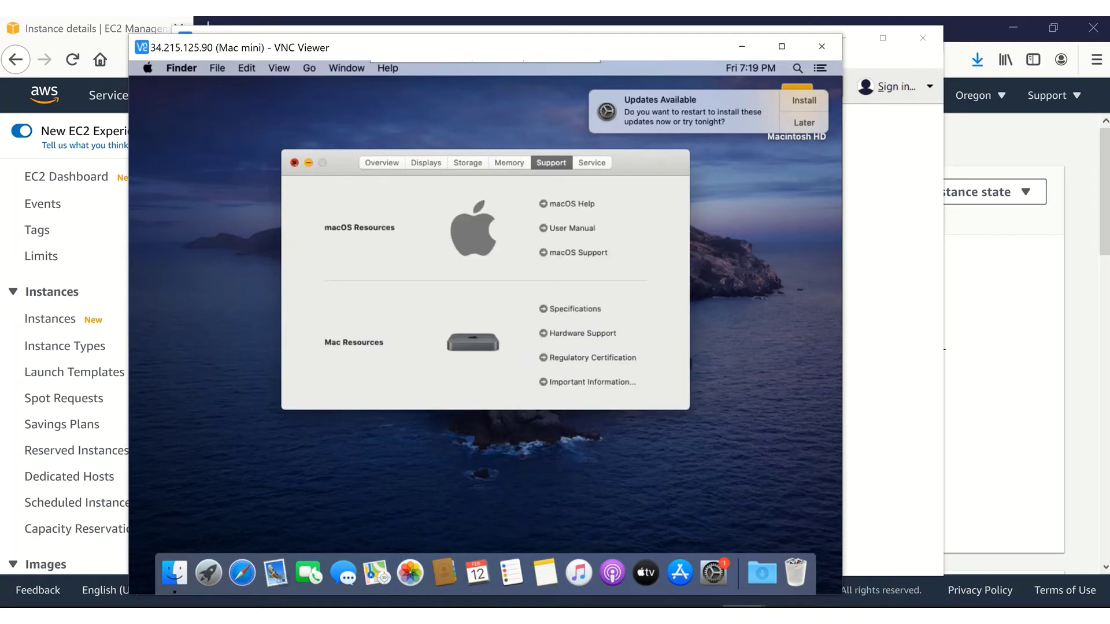
{"action": "left_click", "coordinate": [295, 162]}
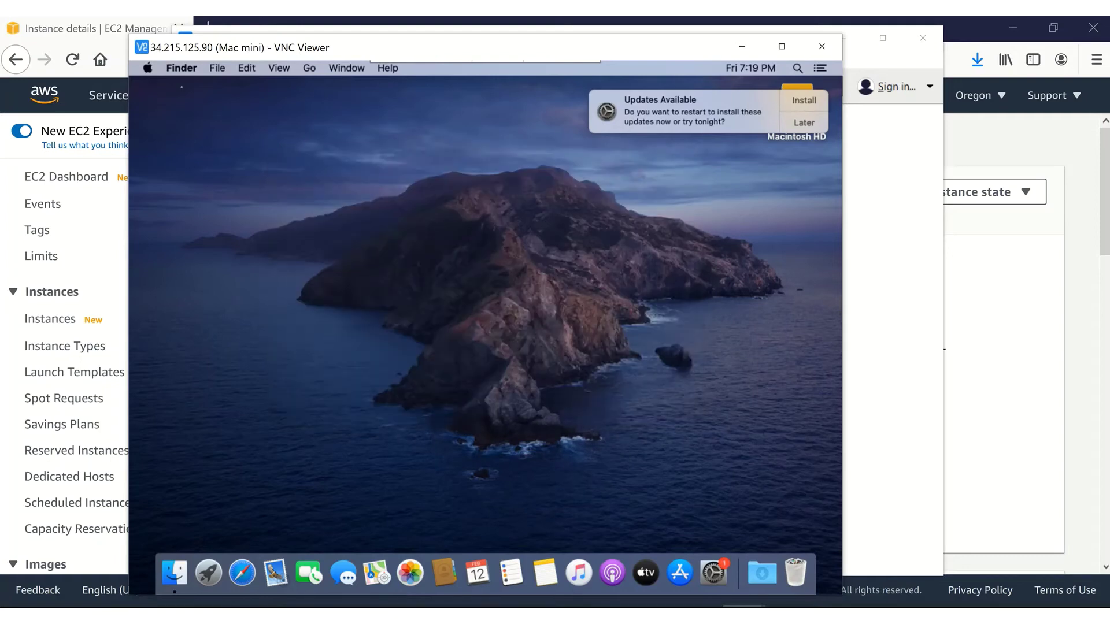
Log out of the remote Mac via the Apple menu and close the 34.215.125.90 session window
{"action": "left_click", "coordinate": [148, 68]}
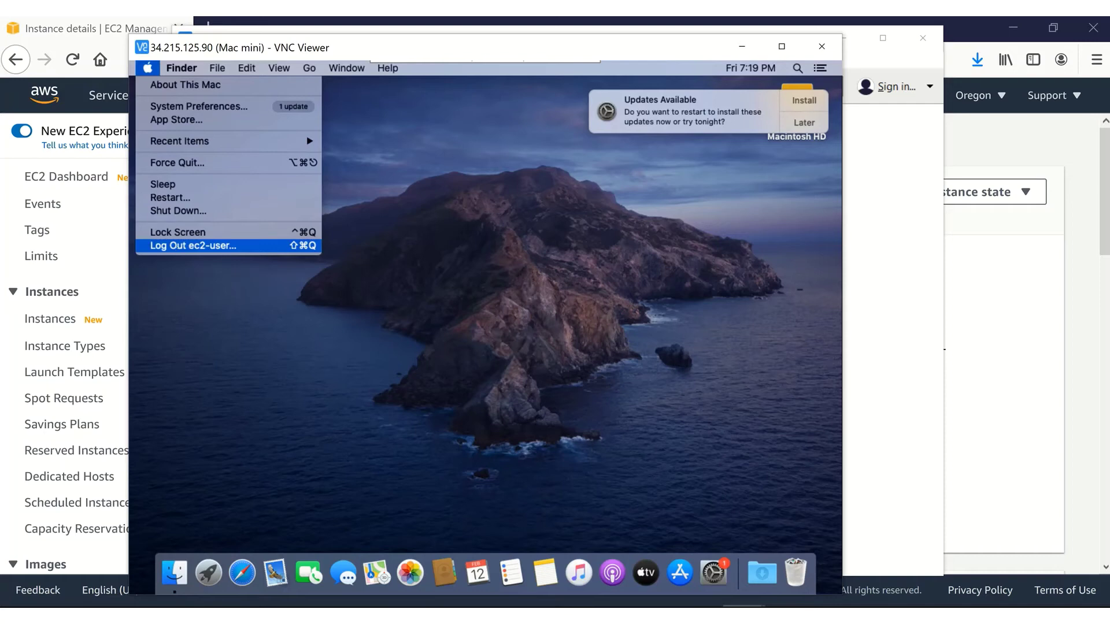
{"action": "left_click", "coordinate": [177, 246]}
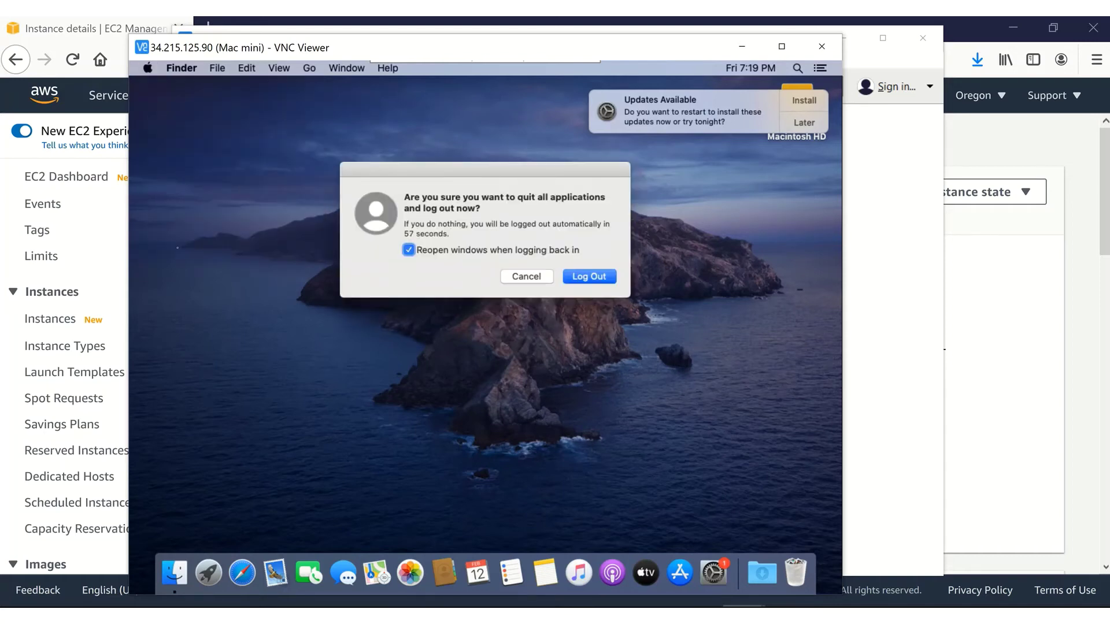
{"action": "left_click", "coordinate": [610, 277]}
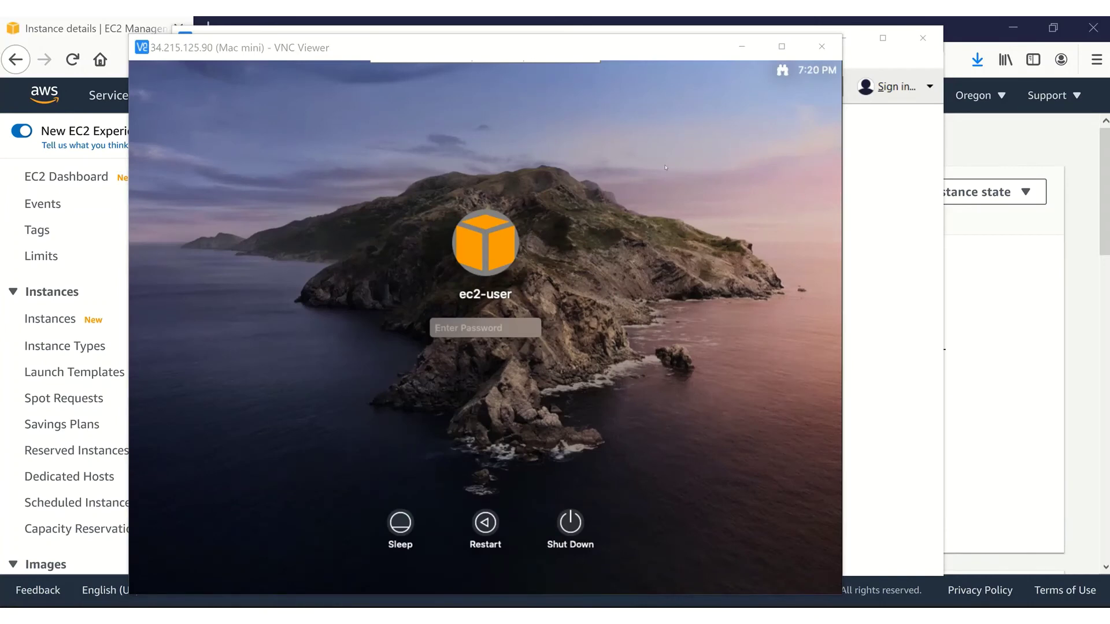
{"action": "left_click", "coordinate": [822, 46]}
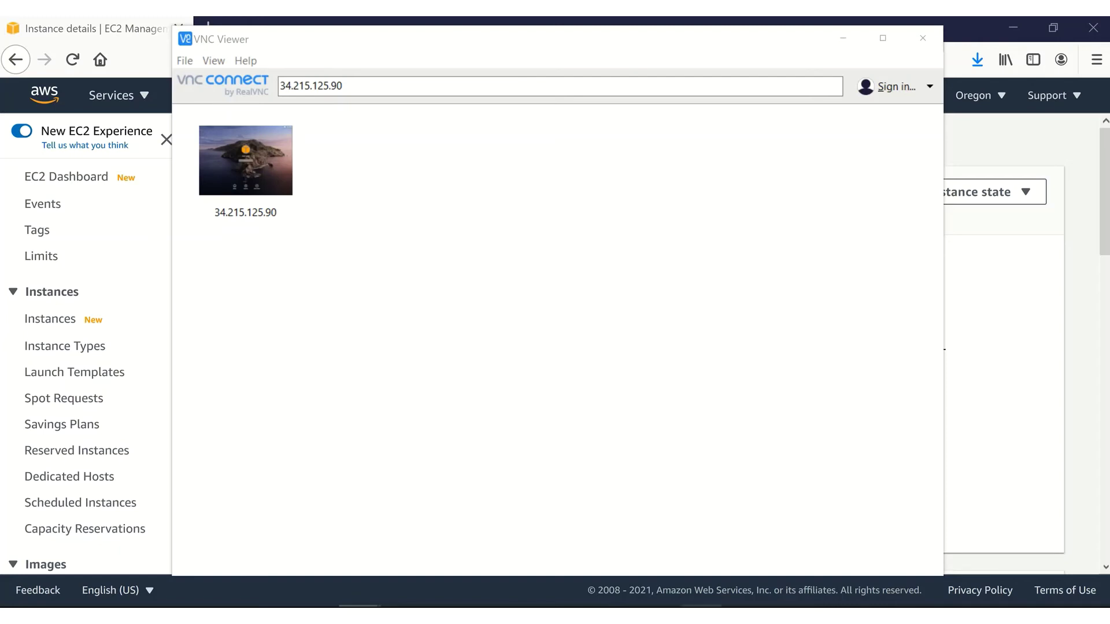
Bring forward the MobaXterm terminal holding the ssh -L 5900:localhost:5900 -i mac-kp.pem command
{"action": "left_click", "coordinate": [697, 605]}
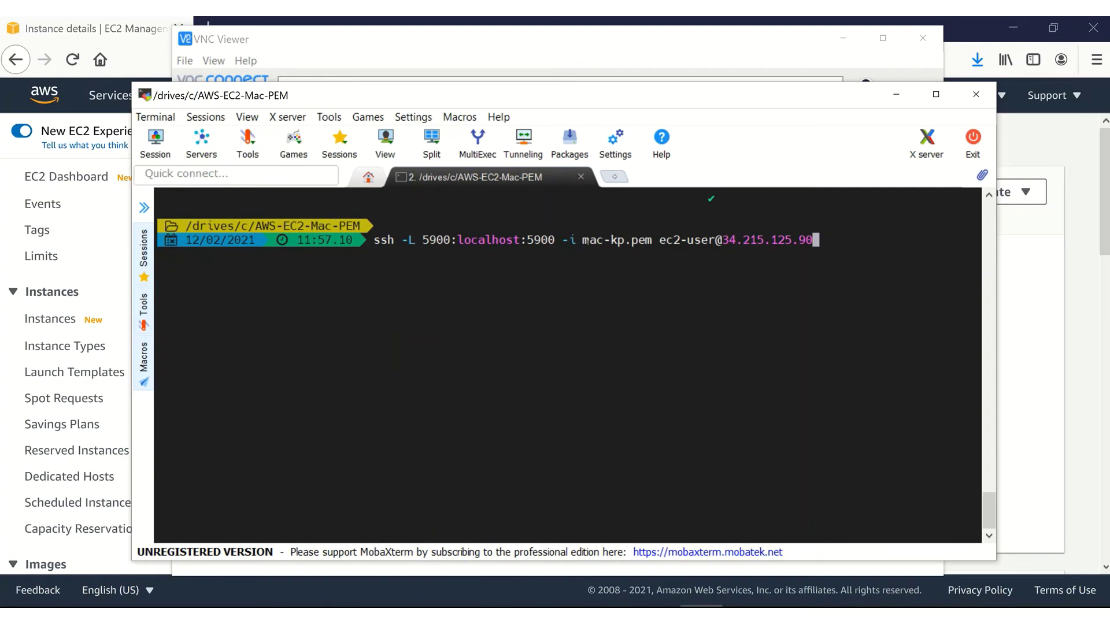
{"action": "left_click_drag", "start_coordinate": [562, 240], "coordinate": [652, 239]}
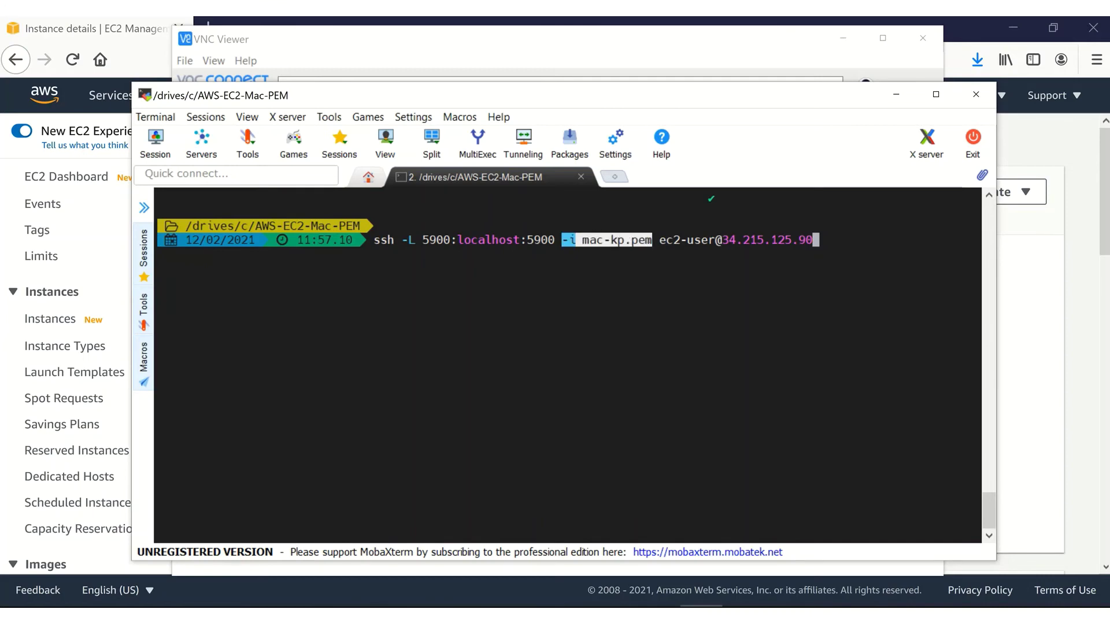
{"action": "left_click", "coordinate": [653, 240]}
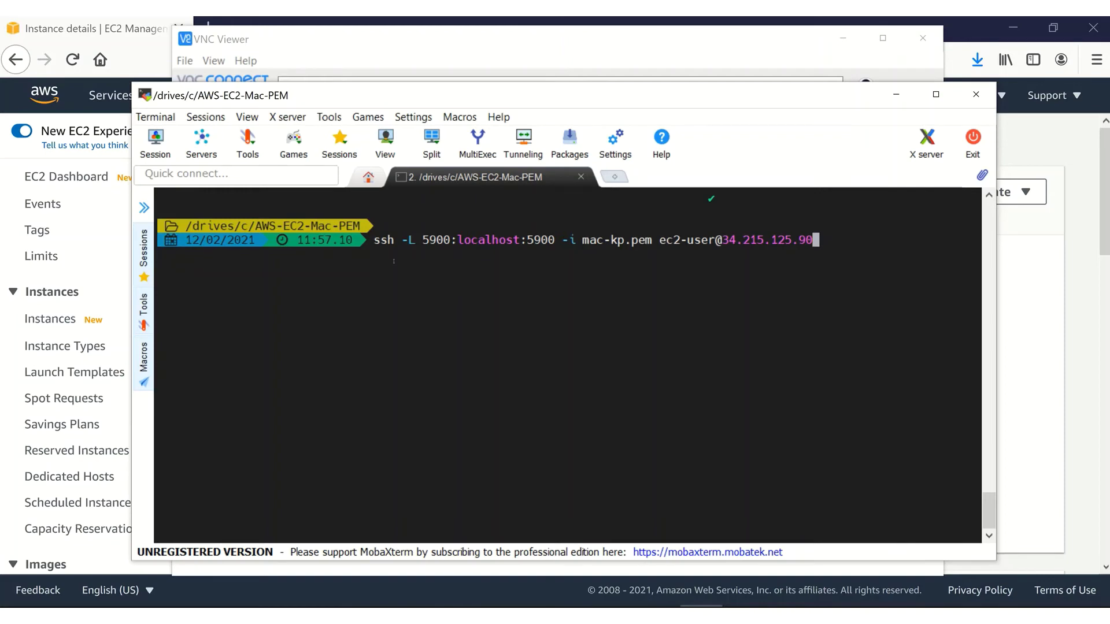
Open the mac-sg security group from the instance's Security details
{"action": "left_click", "coordinate": [103, 37]}
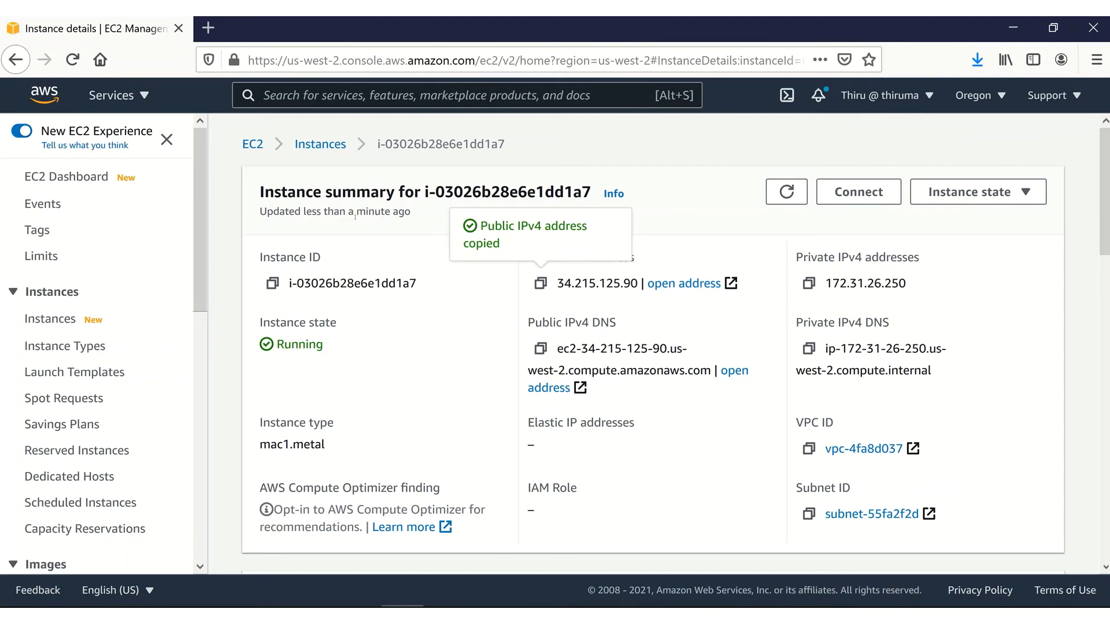
{"action": "left_click_drag", "start_coordinate": [1107, 248], "coordinate": [1107, 317]}
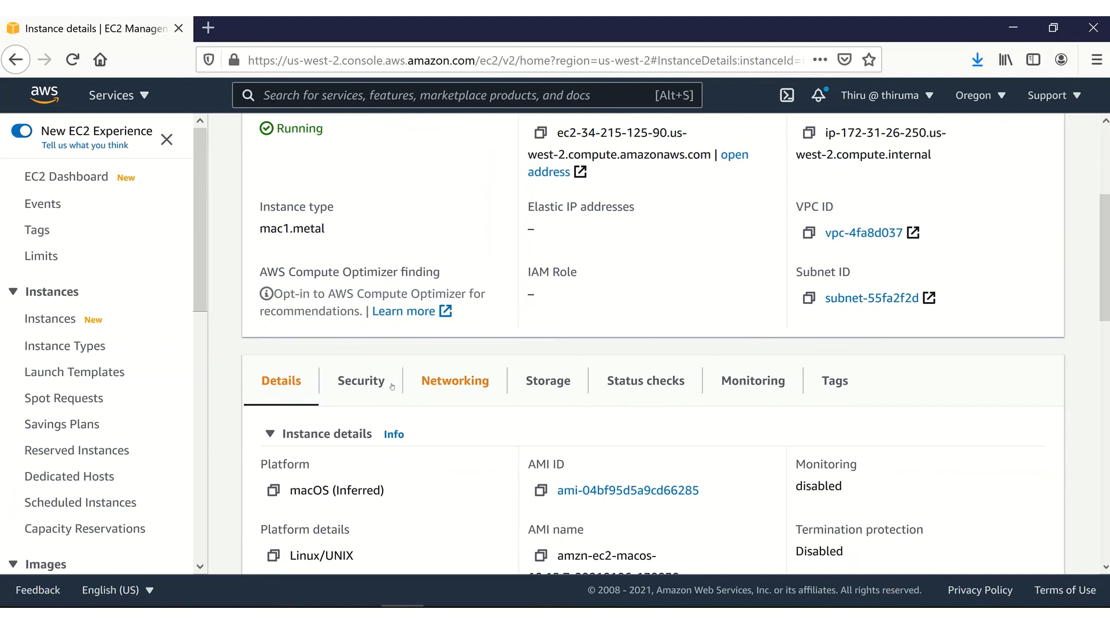
{"action": "left_click", "coordinate": [374, 387]}
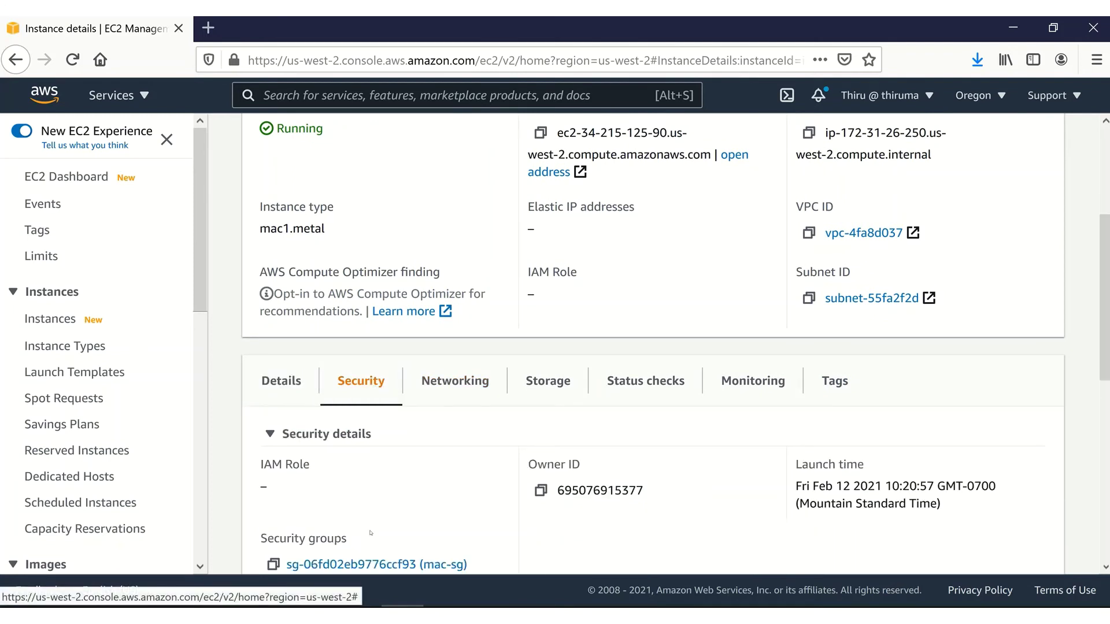
{"action": "left_click", "coordinate": [371, 564]}
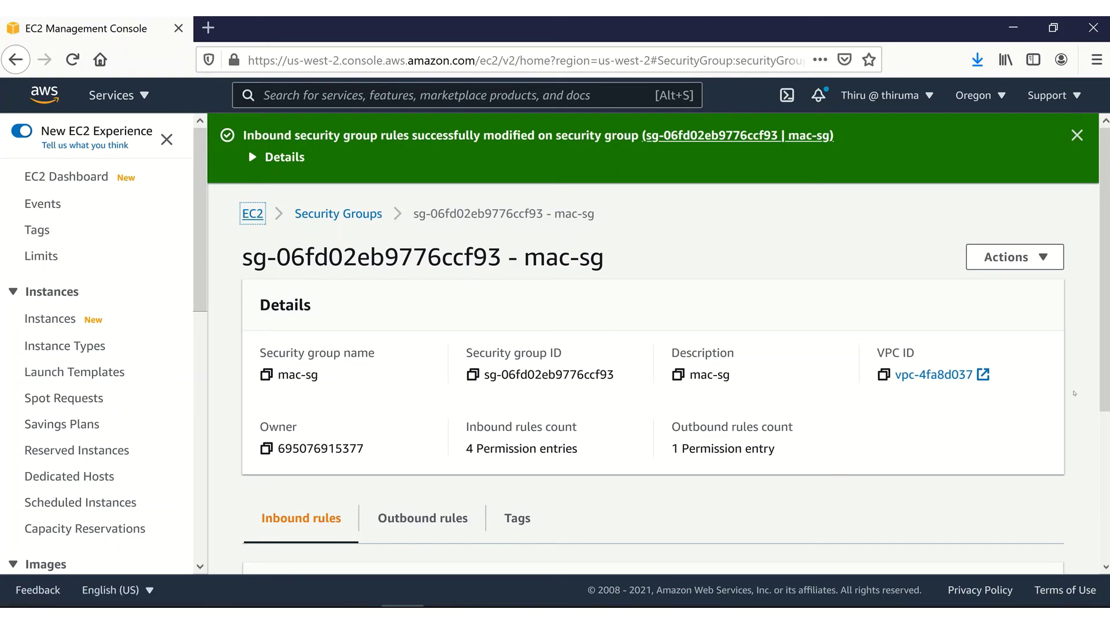
Delete both Custom TCP 5900 inbound rules (0.0.0.0/0 and ::/0) and save the rules
{"action": "scroll", "coordinate": [1025, 479], "scroll_direction": "down", "scroll_amount": 2}
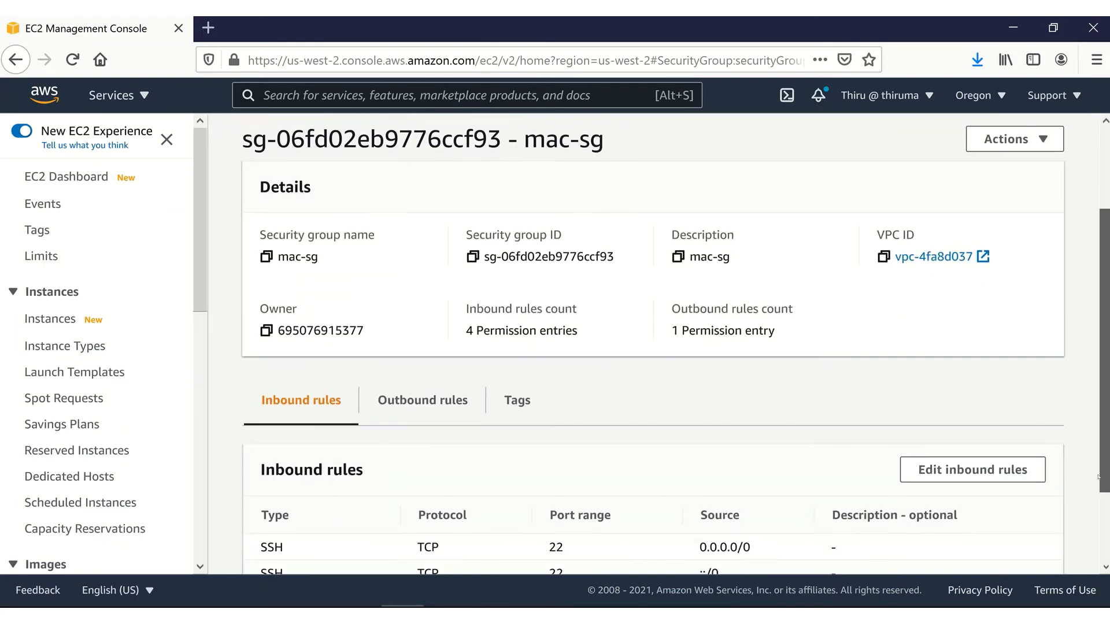
{"action": "left_click", "coordinate": [1026, 479]}
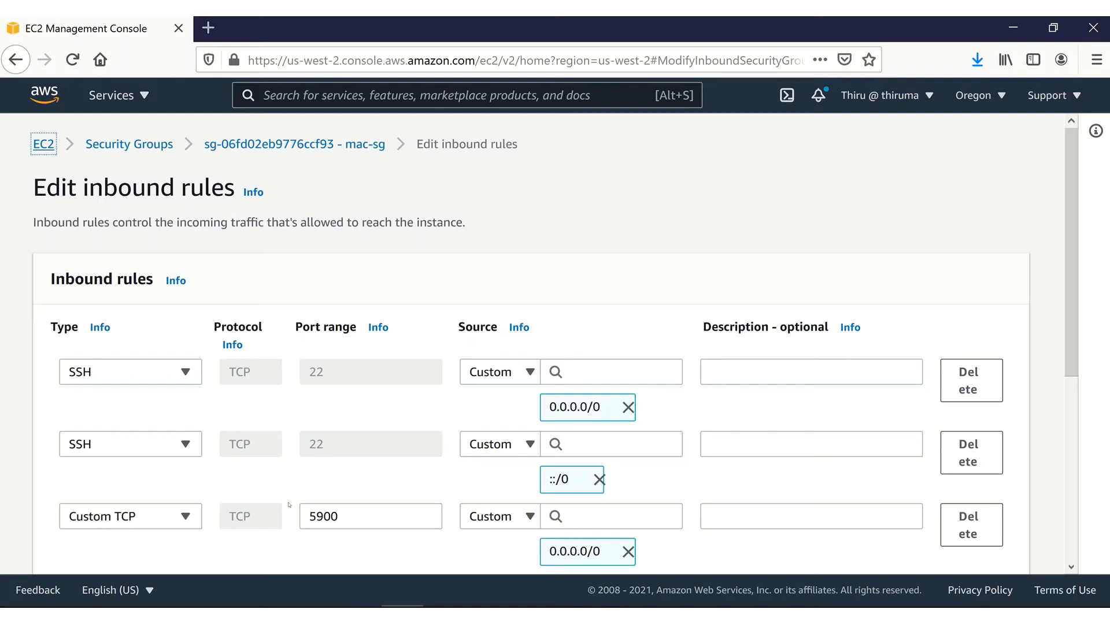
{"action": "left_click", "coordinate": [977, 519]}
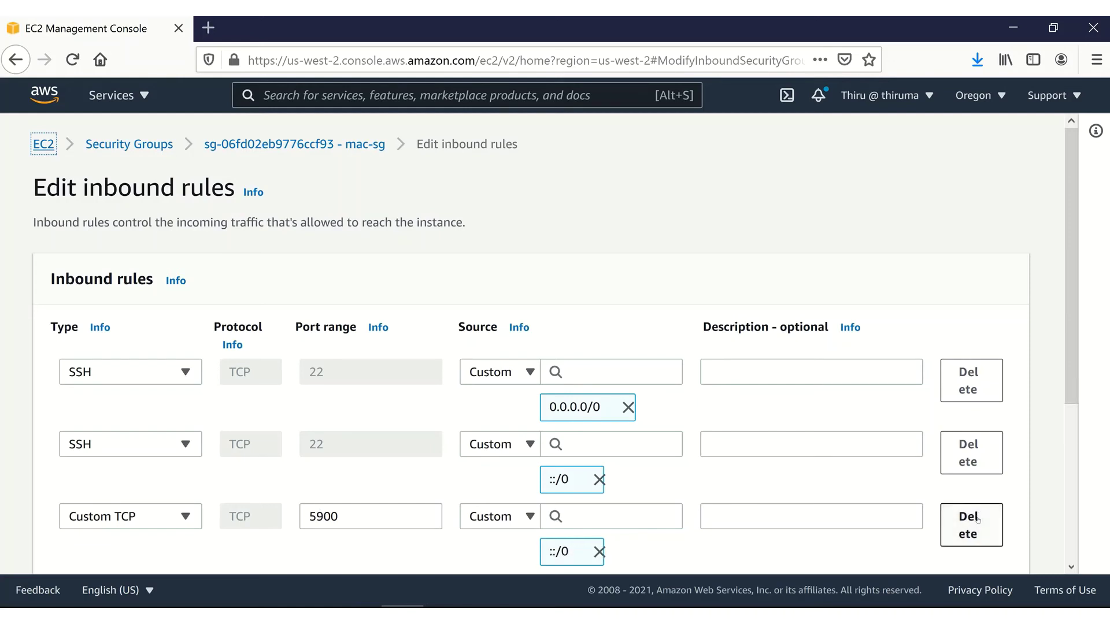
{"action": "left_click", "coordinate": [977, 519]}
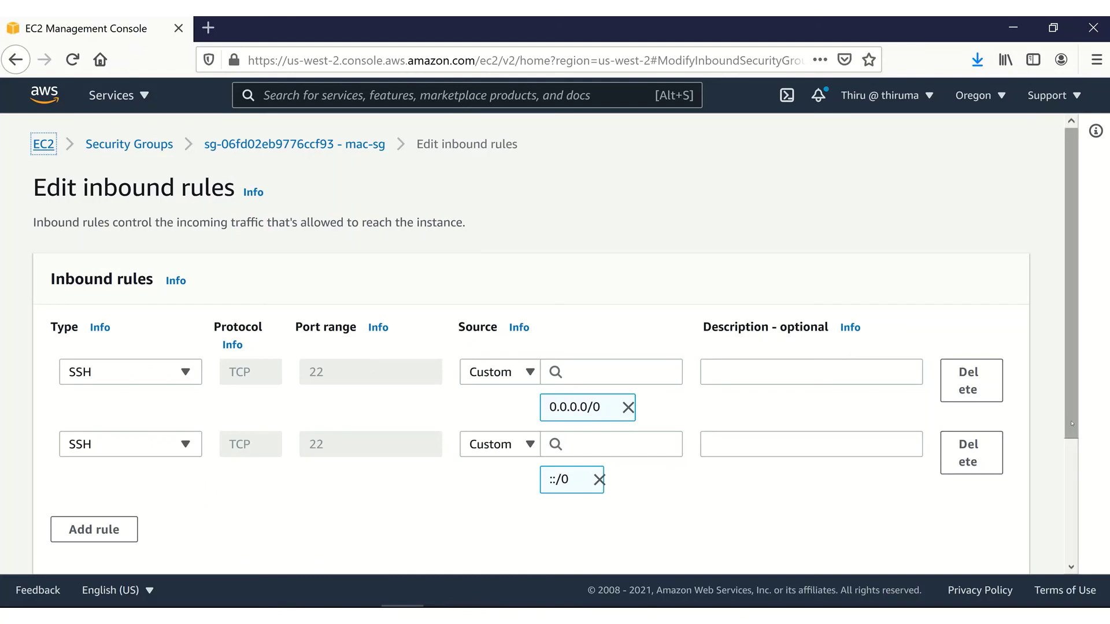
{"action": "left_click", "coordinate": [1072, 555]}
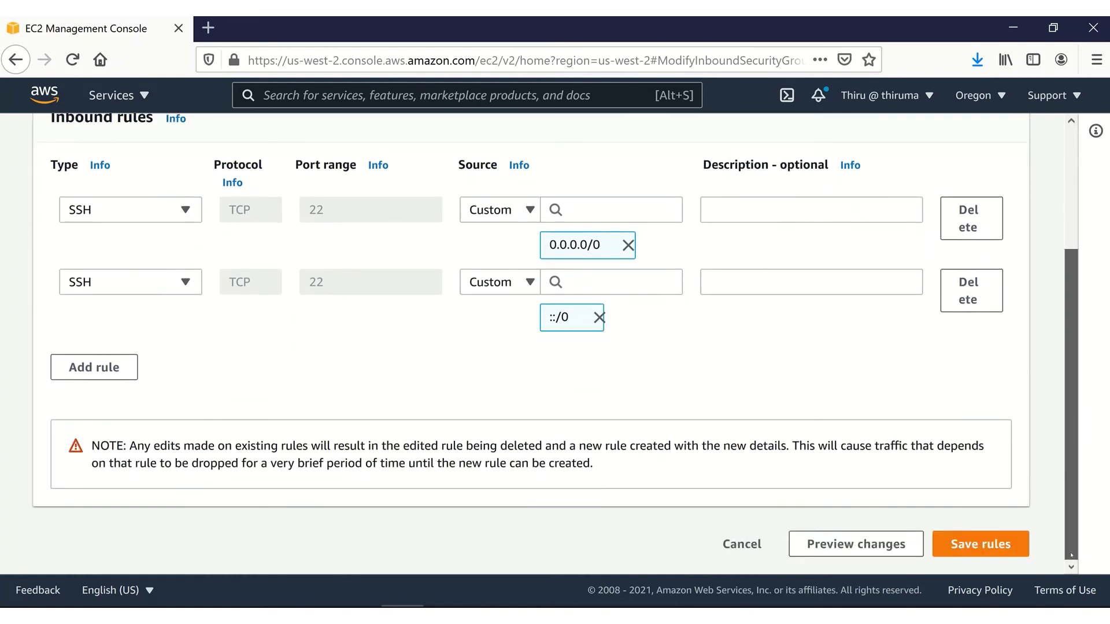
{"action": "left_click", "coordinate": [1006, 544]}
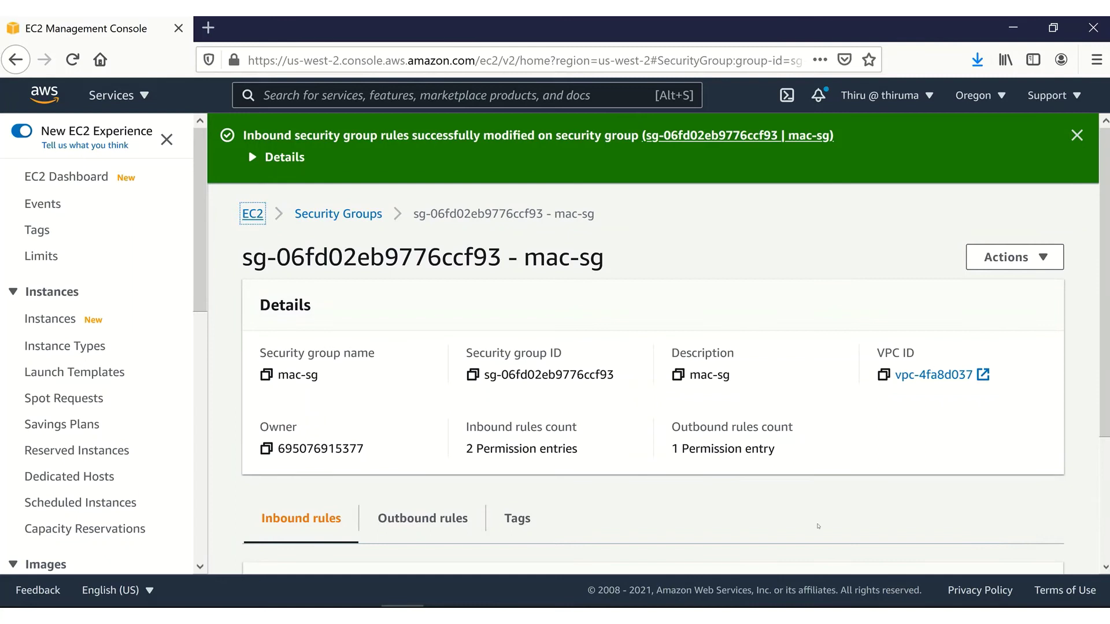
Run the ssh tunnel command to log in to the macOS Catalina instance, collapsing the SFTP panel
{"action": "key", "text": "alt+Tab"}
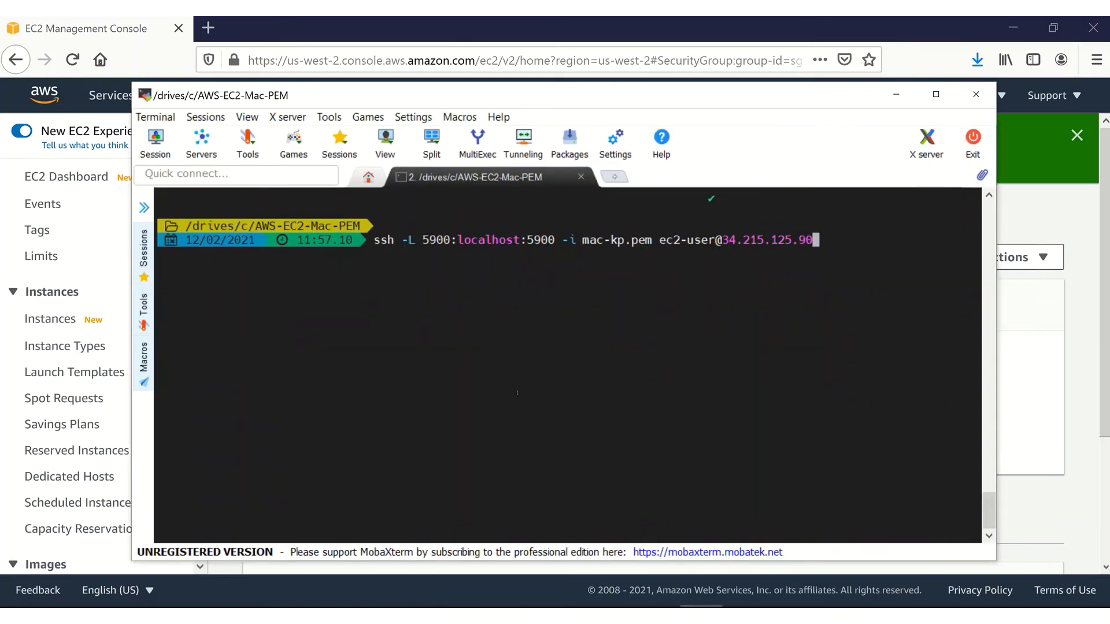
{"action": "key", "text": "Return"}
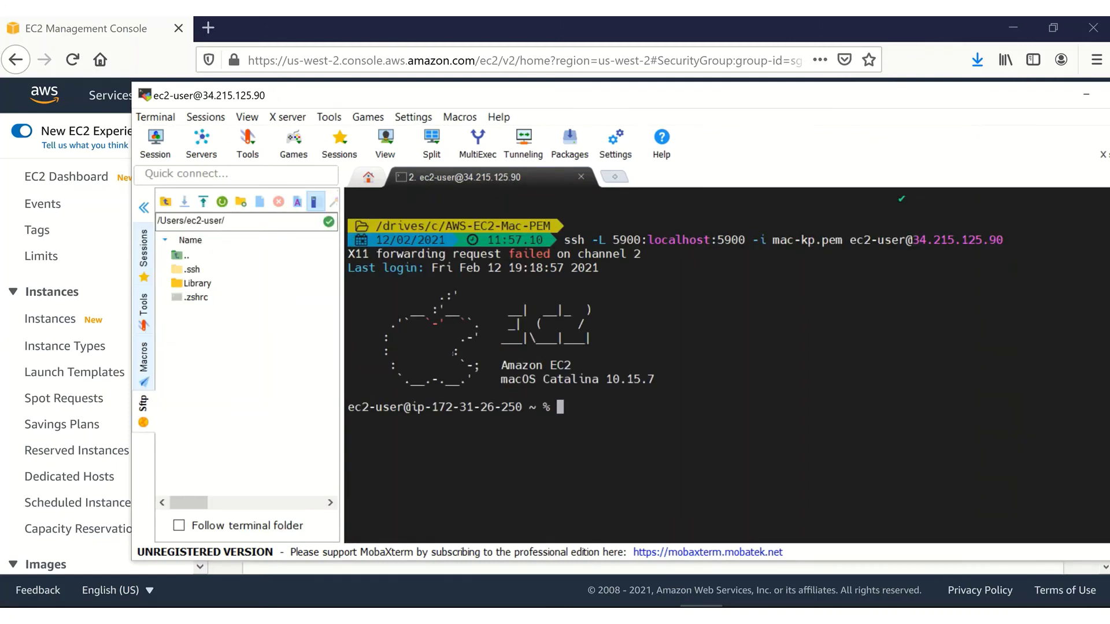
{"action": "left_click", "coordinate": [144, 208]}
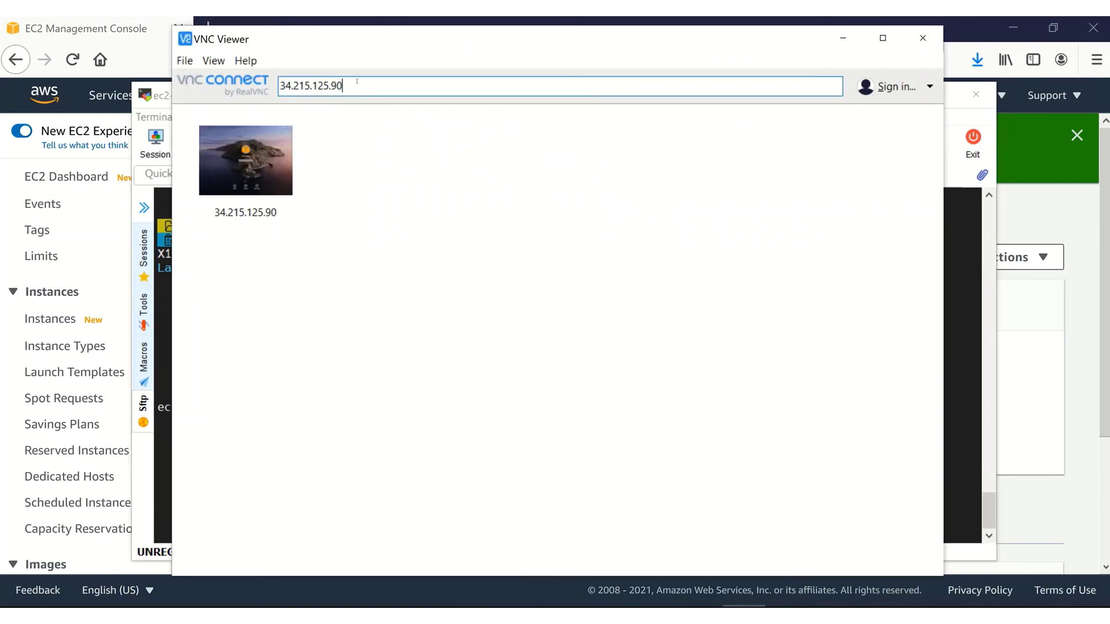
Connect VNC Viewer to localhost and accept the insecure connection warning
{"action": "left_click_drag", "start_coordinate": [345, 85], "coordinate": [280, 86]}
{"action": "type", "text": "lo"}
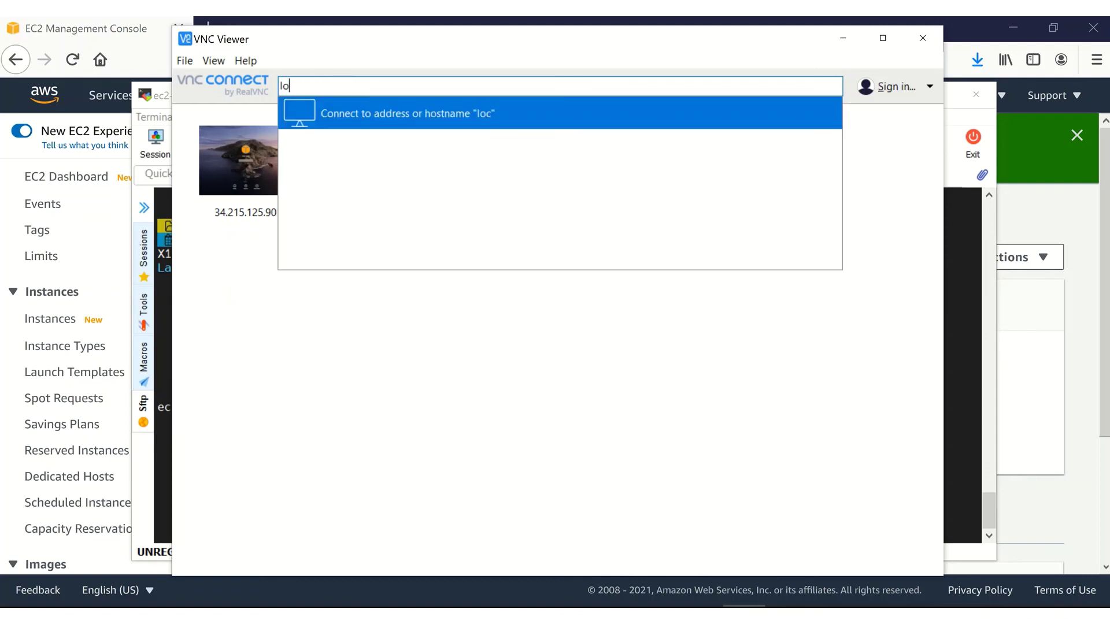
{"action": "type", "text": "calhost"}
{"action": "key", "text": "Return"}
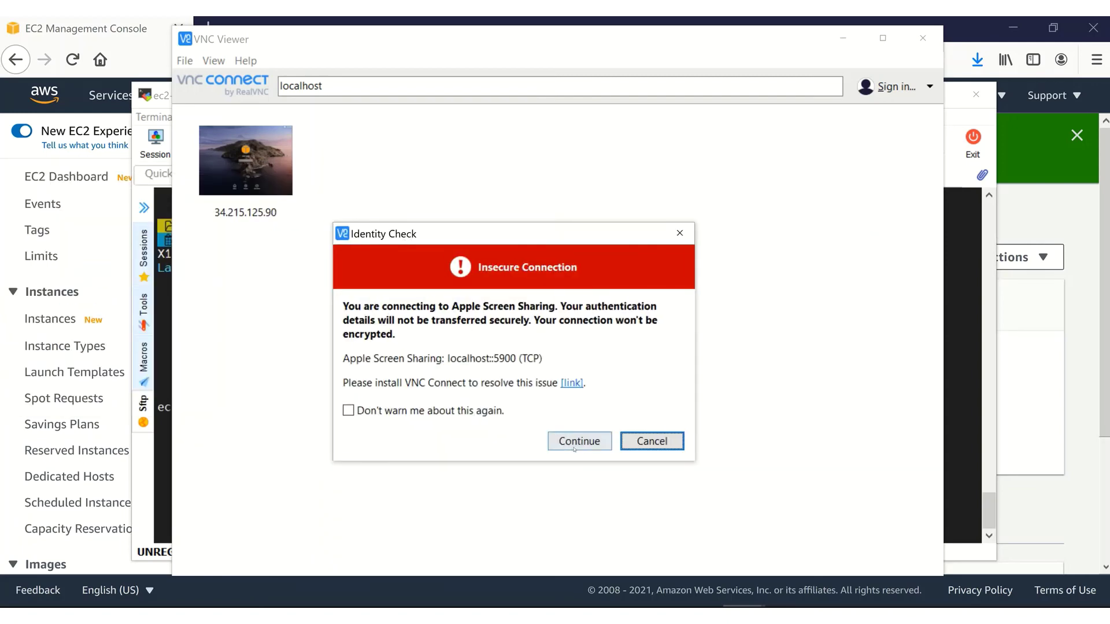
{"action": "left_click", "coordinate": [580, 442]}
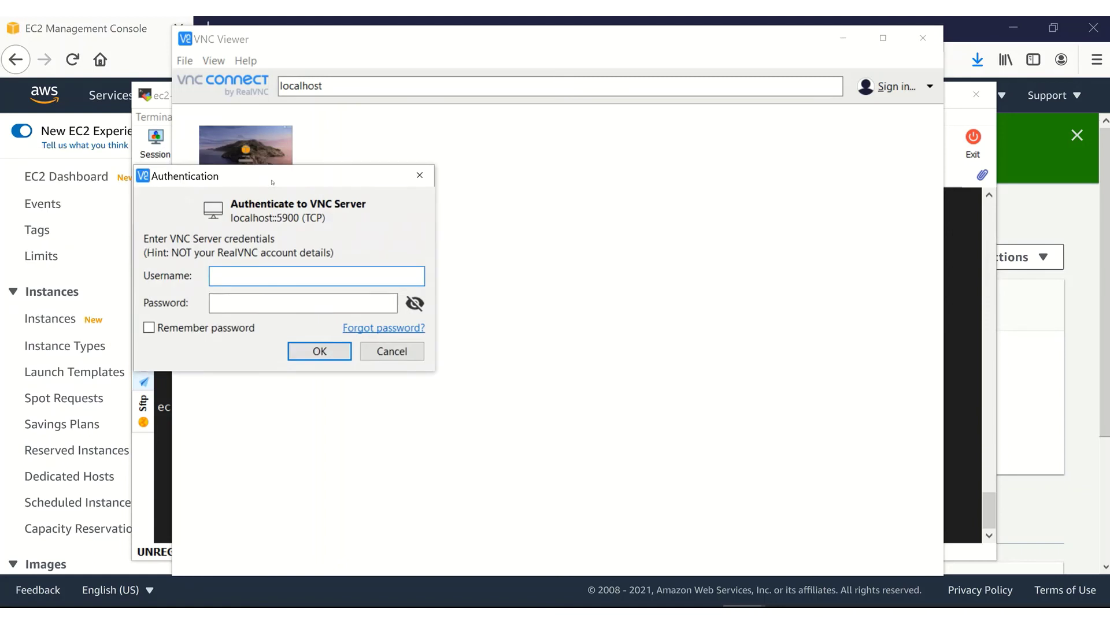
Authenticate to VNC with username ec2-user and the account password
{"action": "type", "text": "ec"}
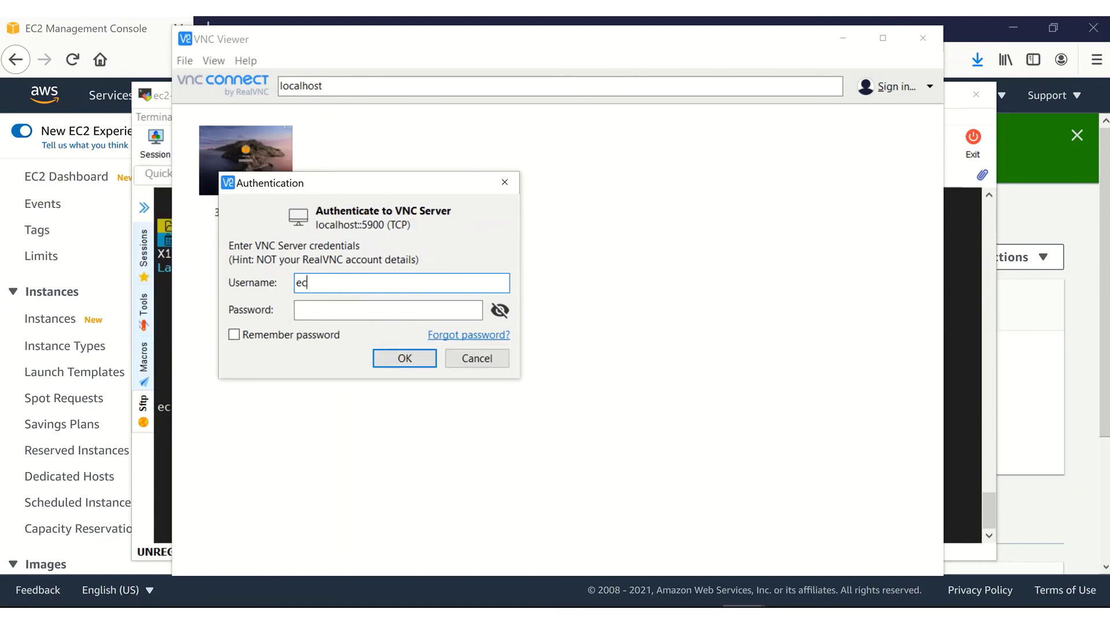
{"action": "type", "text": "2-user"}
{"action": "left_click", "coordinate": [347, 310]}
{"action": "type", "text": "••••••••"}
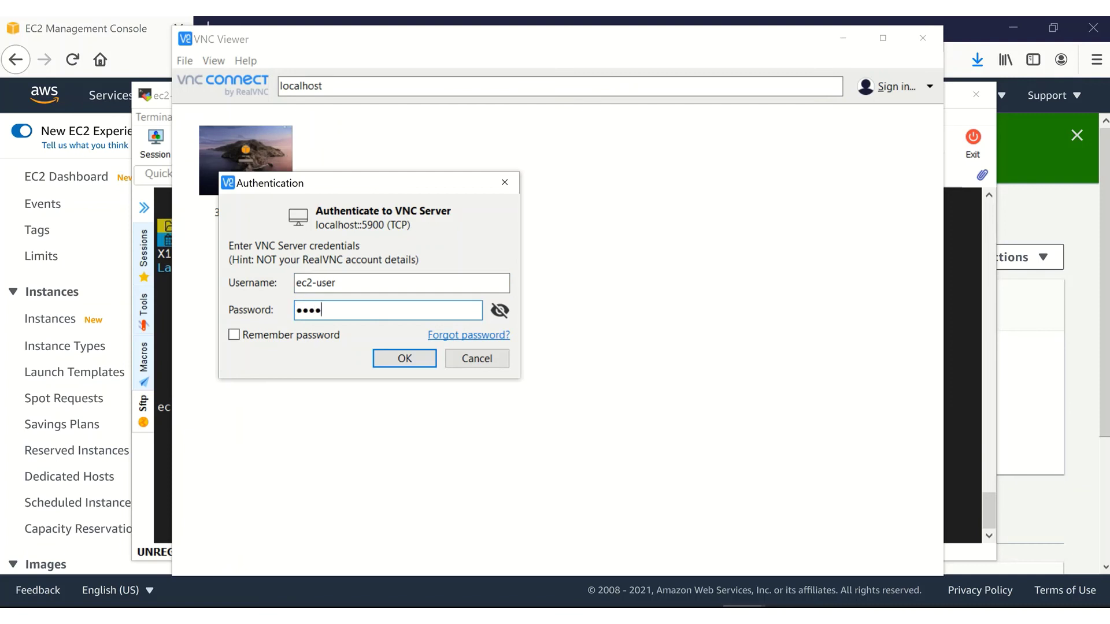
{"action": "left_click", "coordinate": [406, 363]}
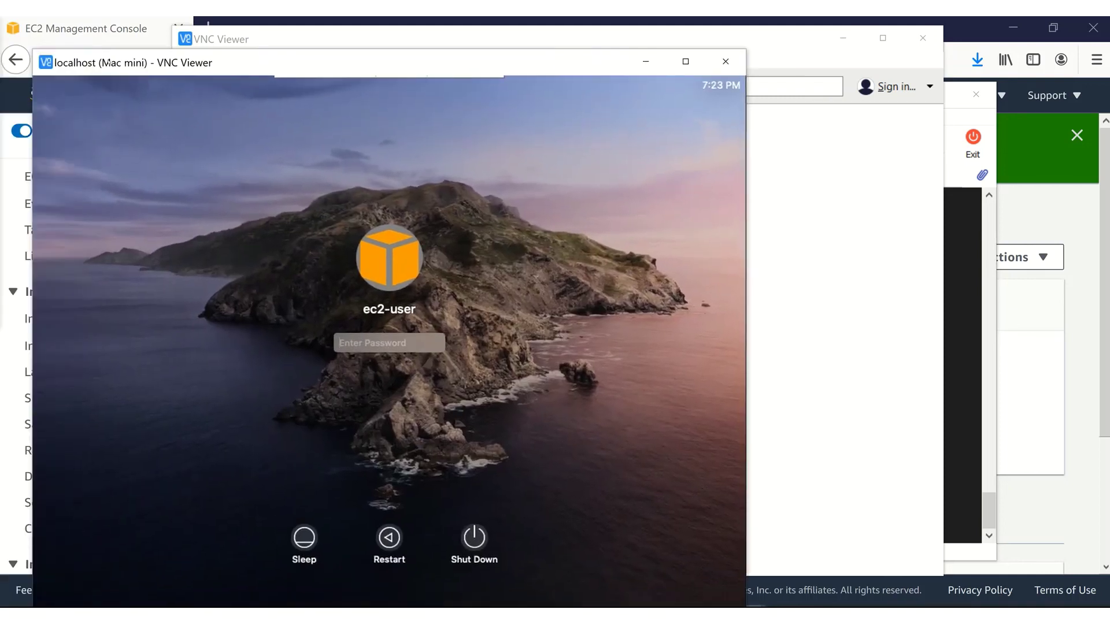
Reposition the localhost window and submit the ec2-user macOS login password
{"action": "left_click_drag", "start_coordinate": [108, 63], "coordinate": [193, 40]}
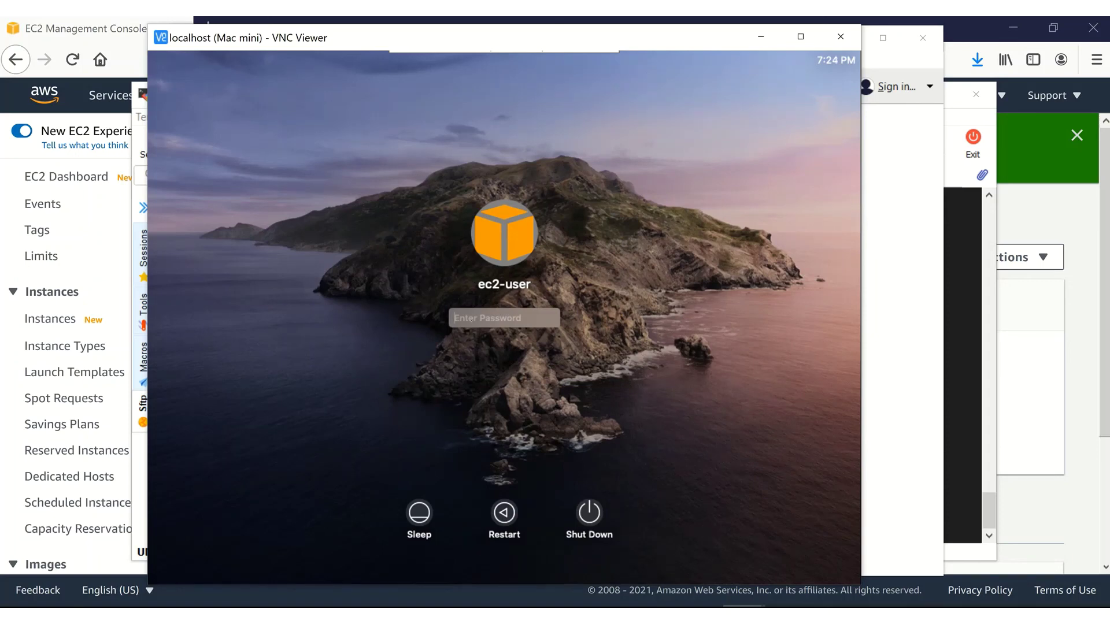
{"action": "type", "text": "********"}
{"action": "key", "text": "Return"}
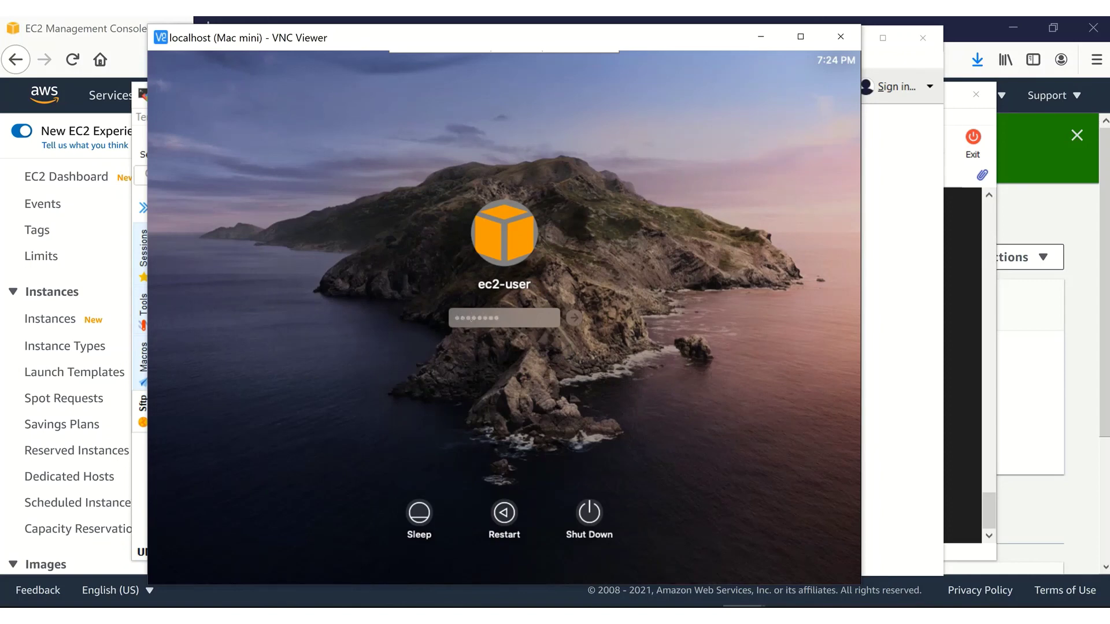